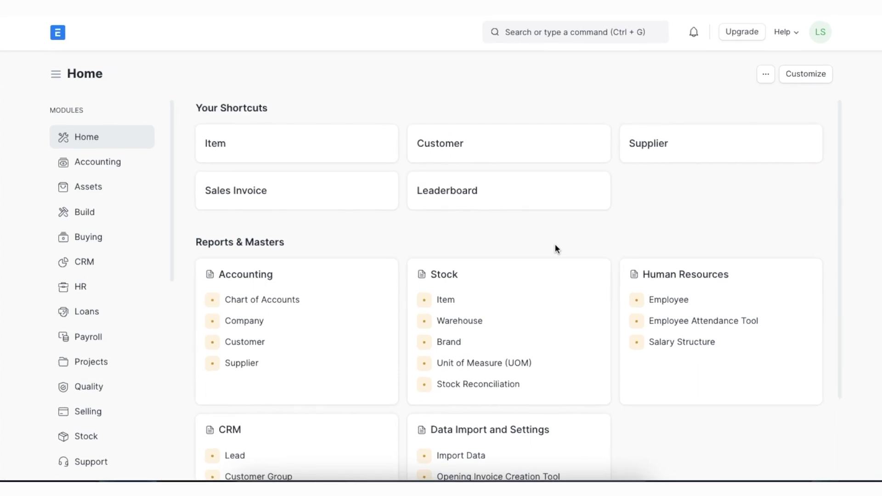
Open the Cost Center Tree by searching 'cost' and expand every branch.
click(565, 29)
text(cost)
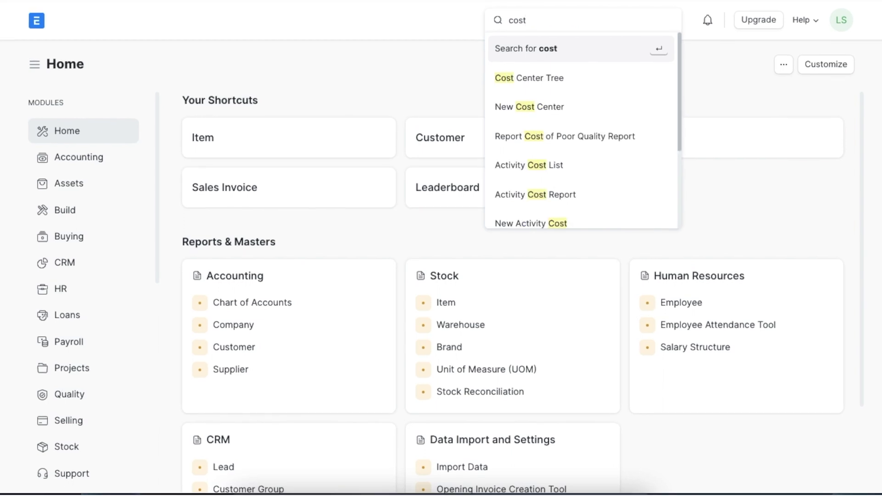
click(583, 78)
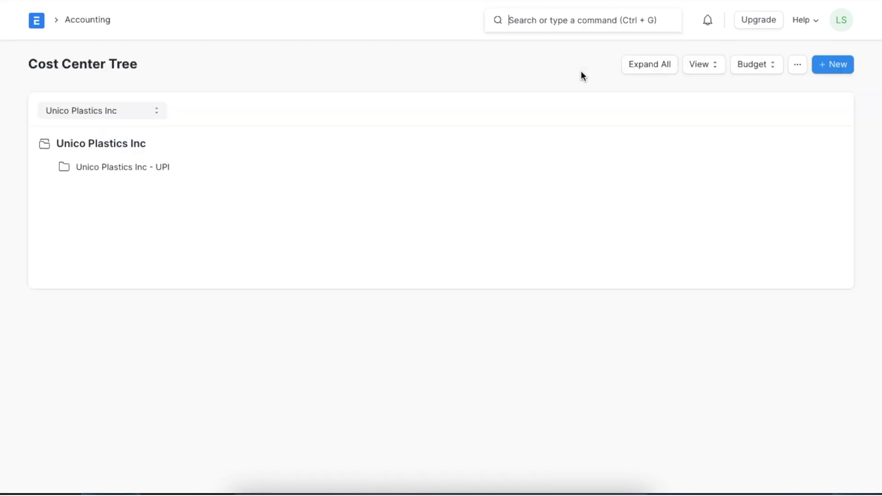
click(658, 71)
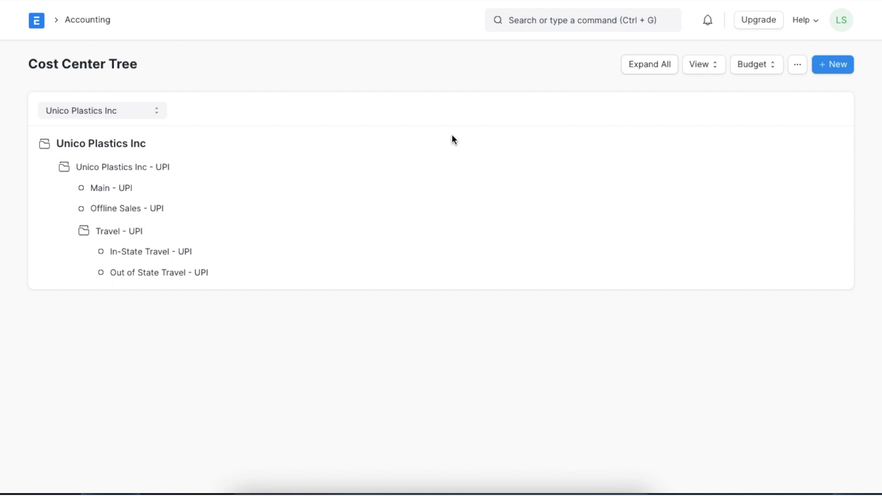
Create a new non-group cost center named 'Online Sales'.
click(825, 68)
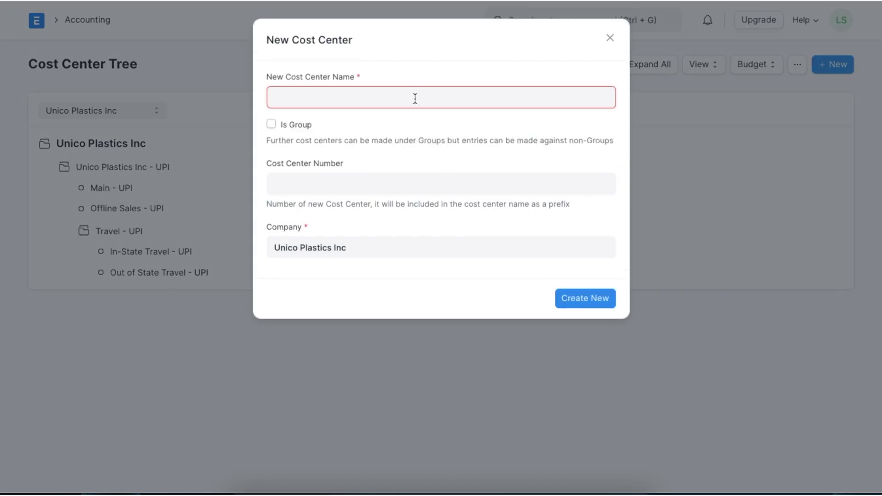
text(Online Sales)
click(271, 124)
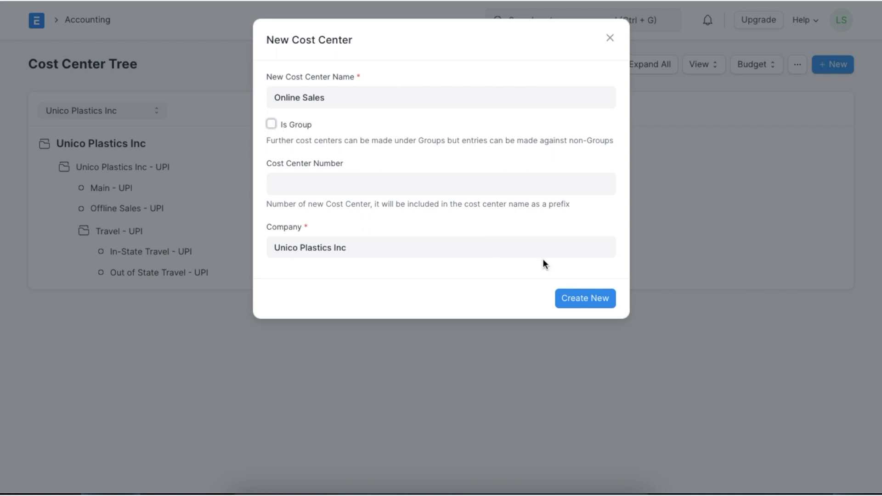
click(582, 301)
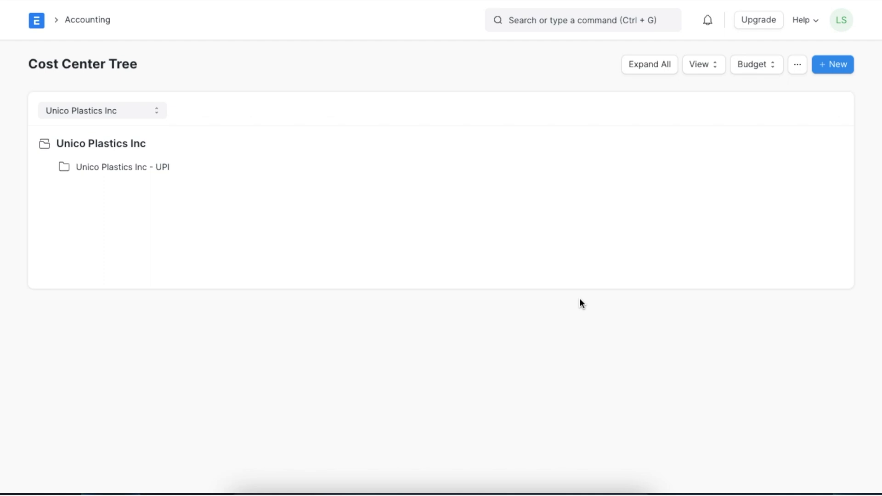
Add 'Outside Country' as a child cost center under Travel - UPI.
click(648, 68)
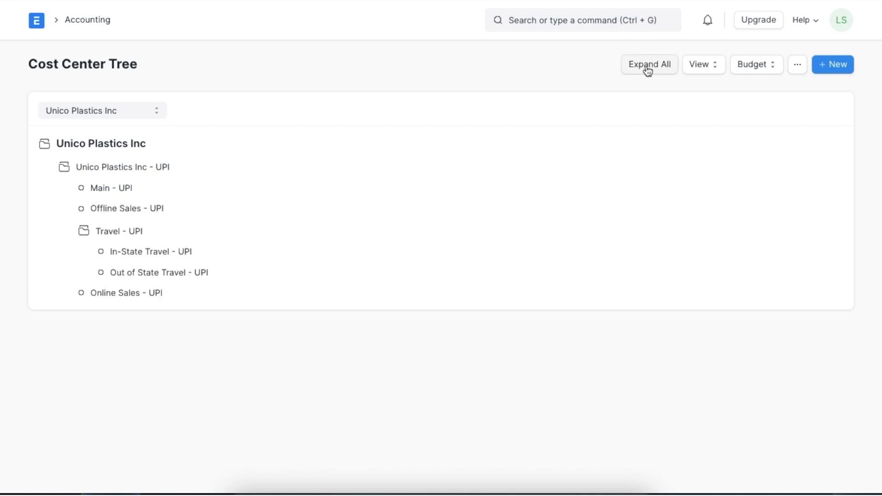
click(137, 294)
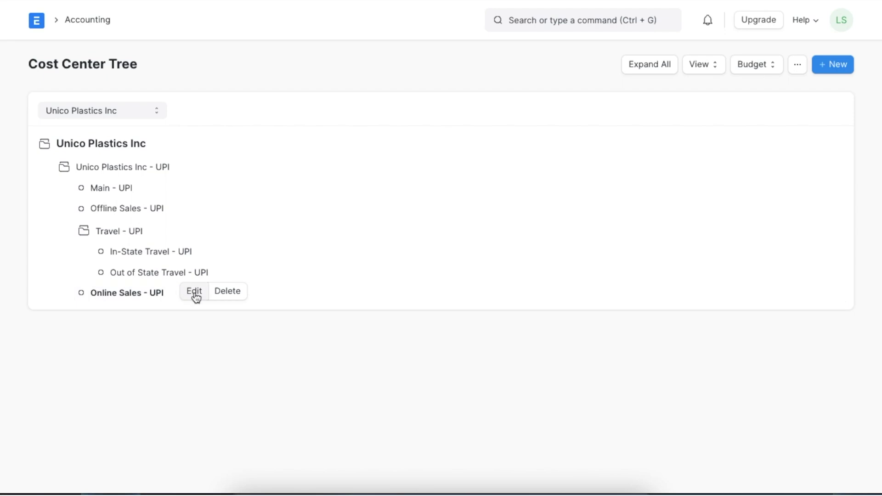
click(140, 231)
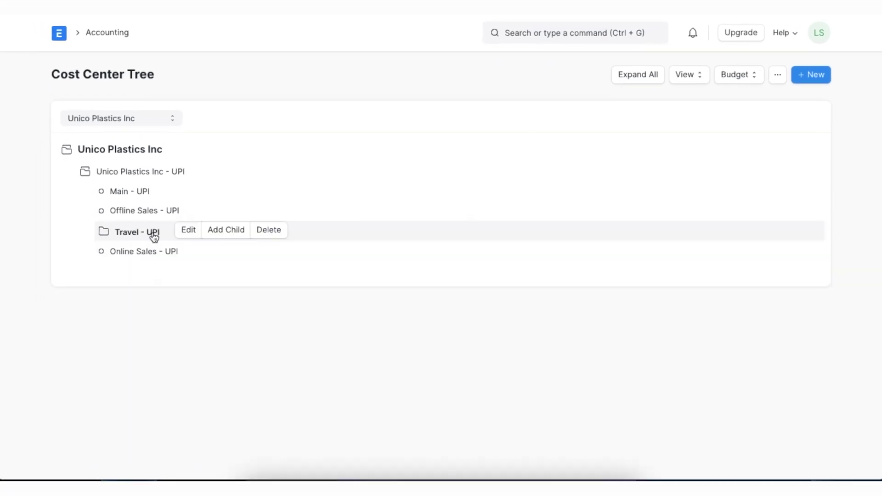
click(233, 232)
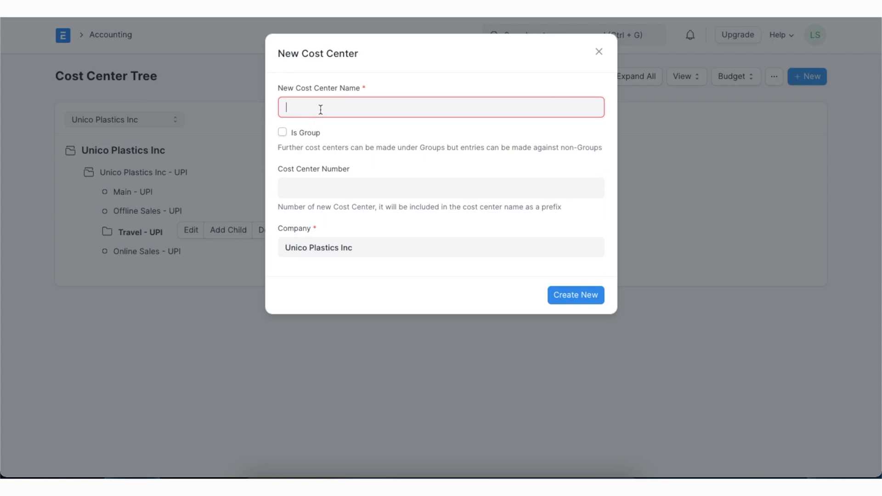
text(Outs)
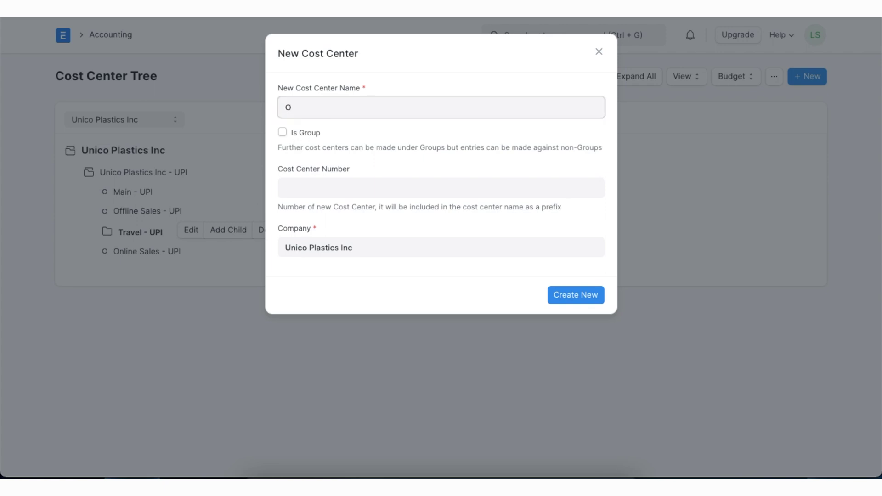
text(ide Country)
click(560, 297)
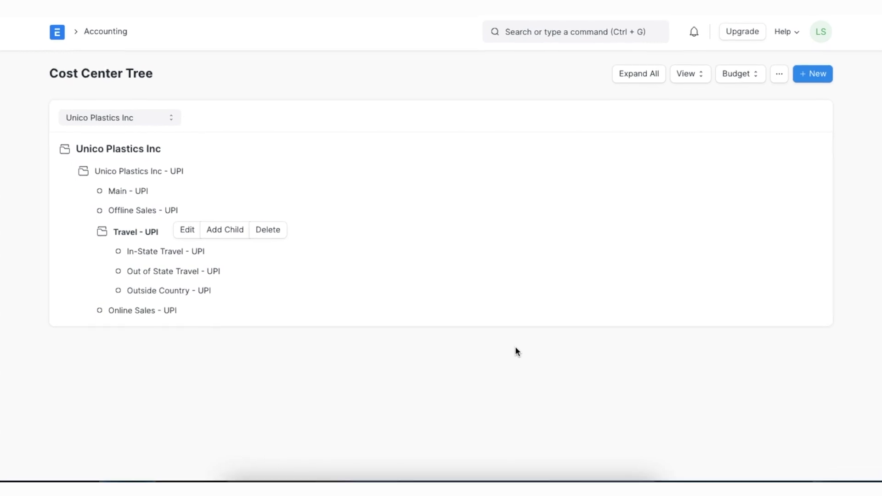
Create a 'Sales' cost center under Travel - UPI and select it.
click(828, 67)
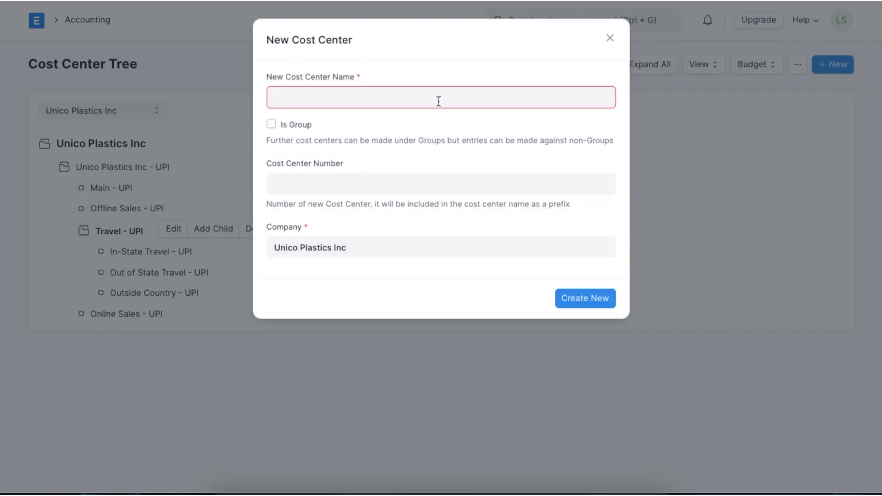
text(Sal)
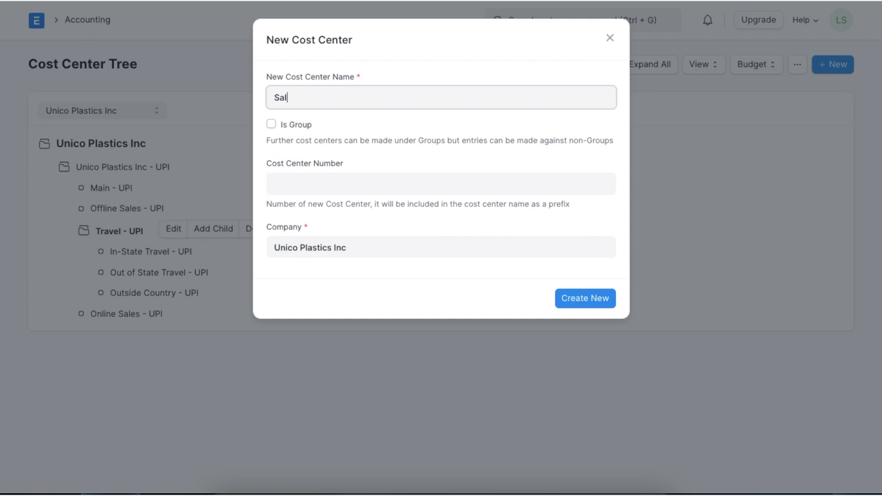
text(es)
click(592, 298)
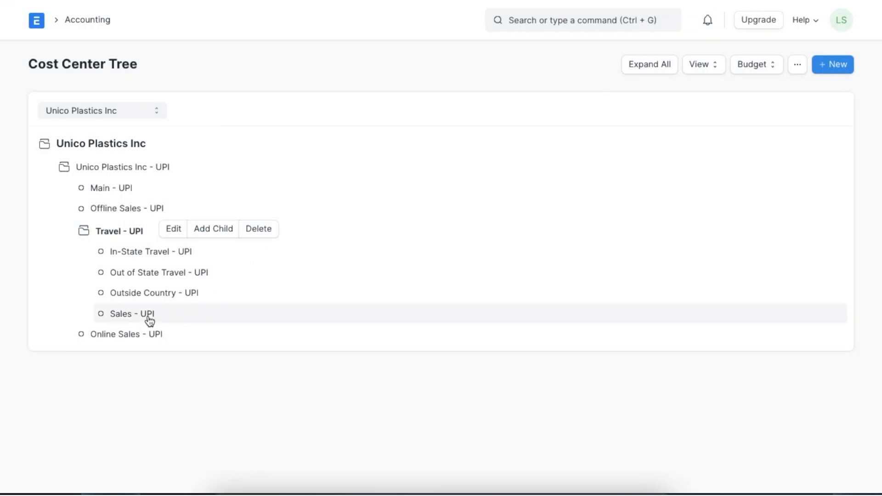
click(151, 316)
Enable distributed cost center on Sales - UPI, allocating 50% to Online Sales - UPI.
click(186, 313)
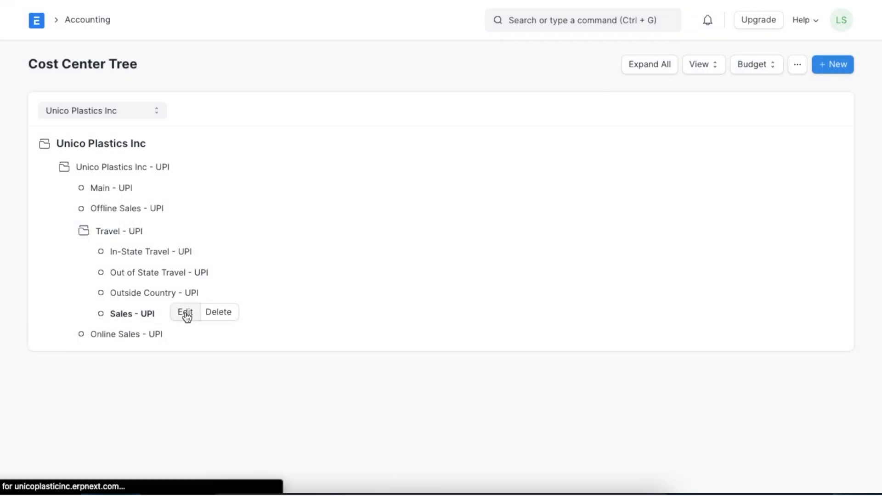
scroll(462, 216, down, 2)
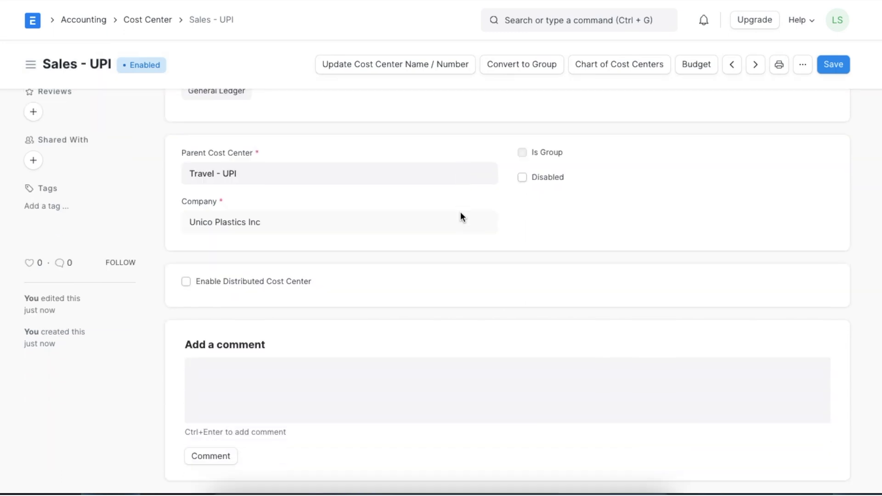
scroll(393, 254, down, 1)
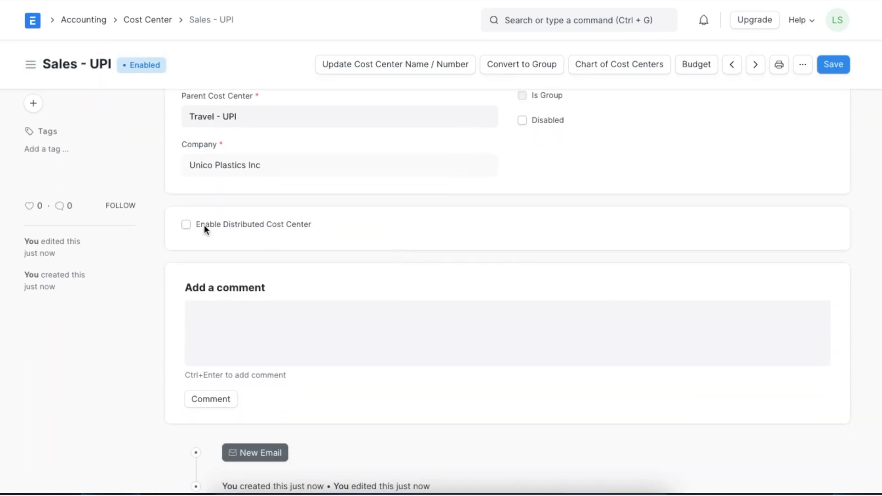
click(186, 225)
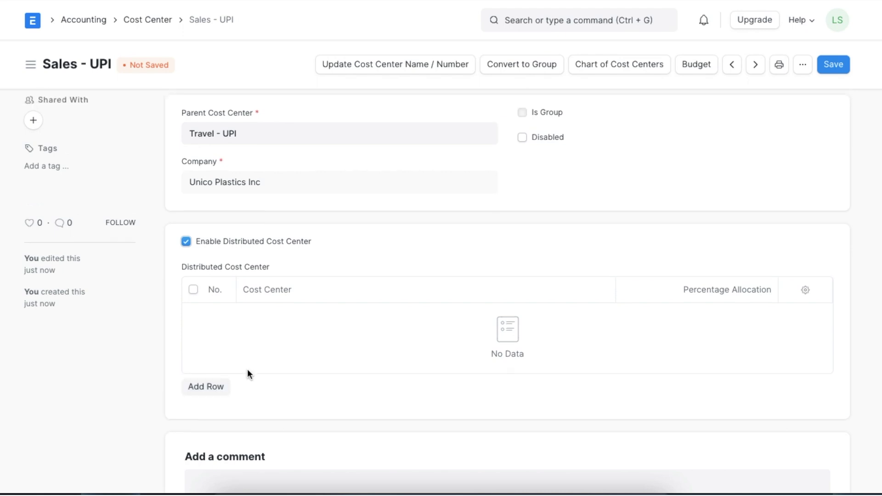
click(212, 391)
scroll(213, 382, down, 3)
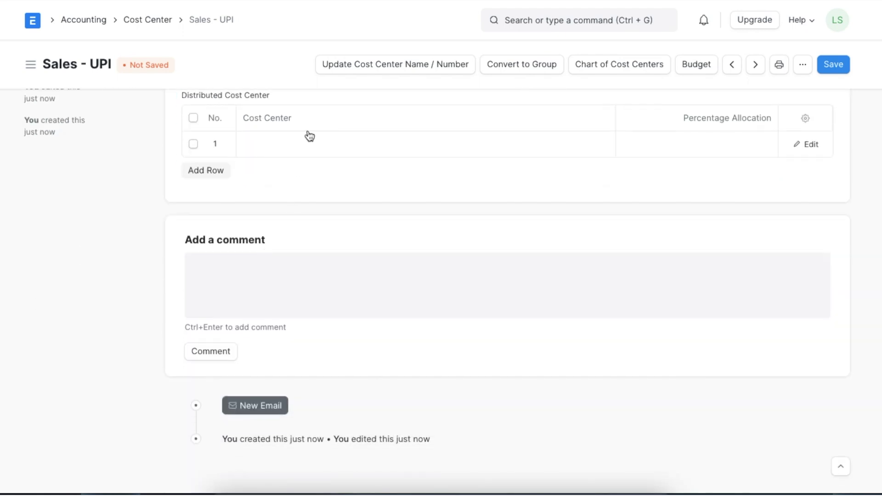
click(302, 145)
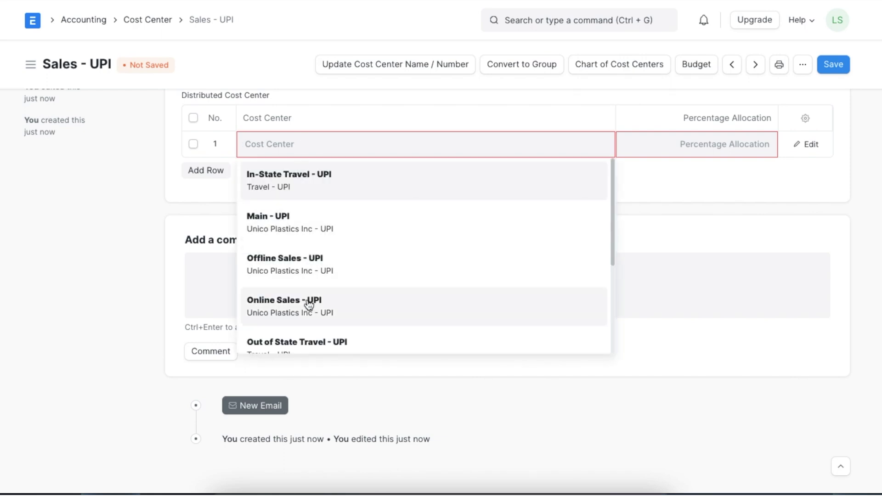
click(309, 304)
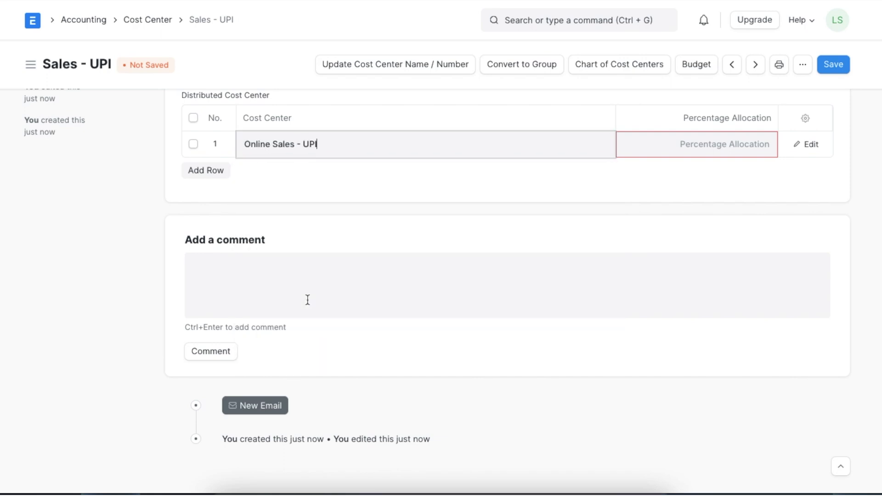
click(666, 143)
text(50)
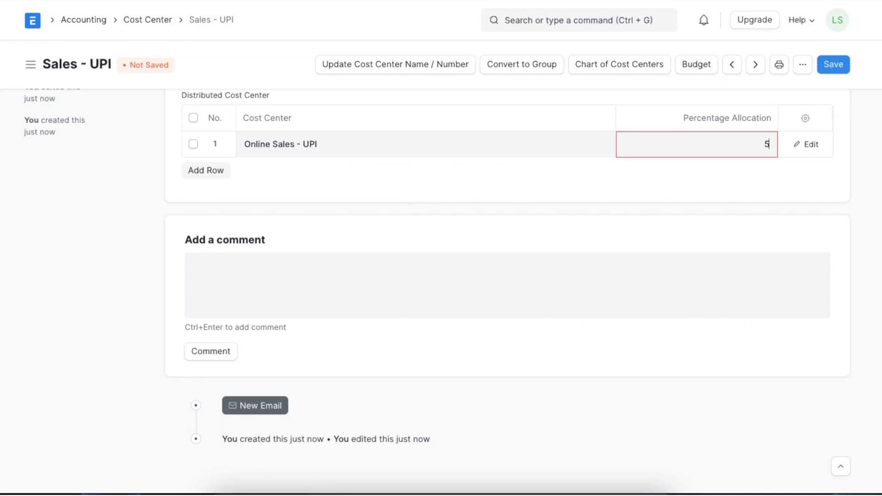
click(469, 177)
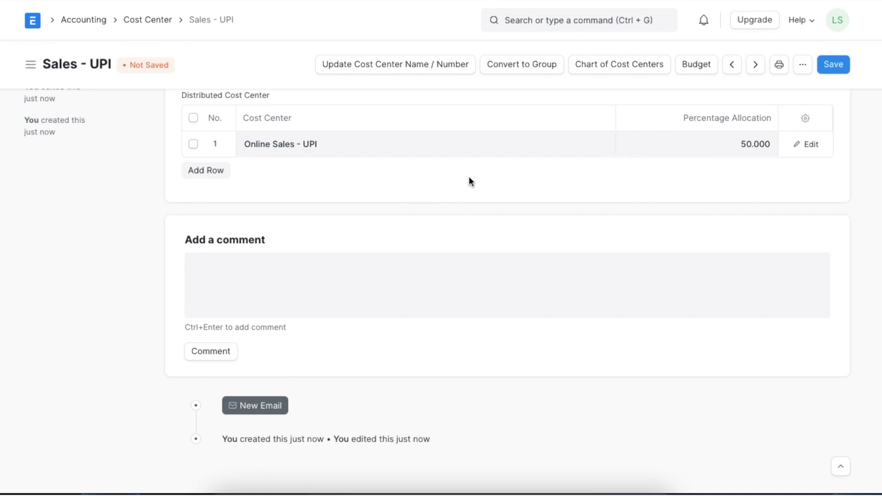
Allocate the remaining 50% to Offline Sales - UPI and save the cost center.
click(219, 179)
click(274, 172)
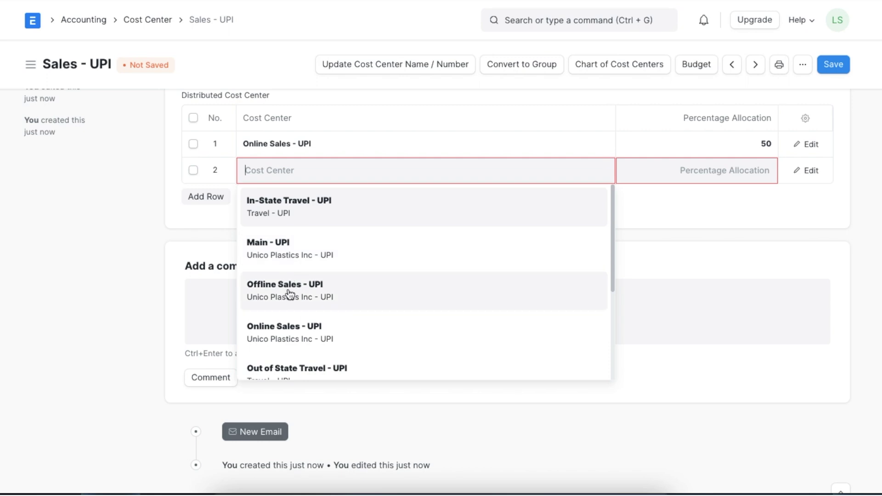
click(289, 292)
click(706, 170)
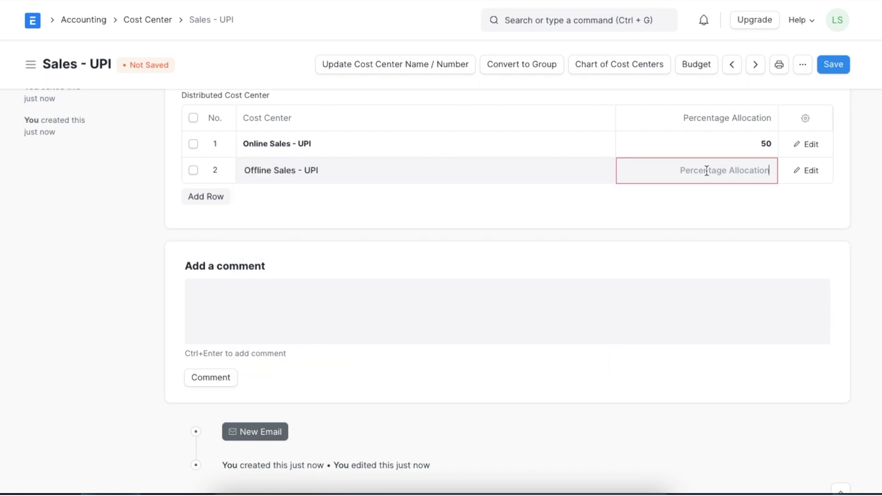
text(50)
click(664, 234)
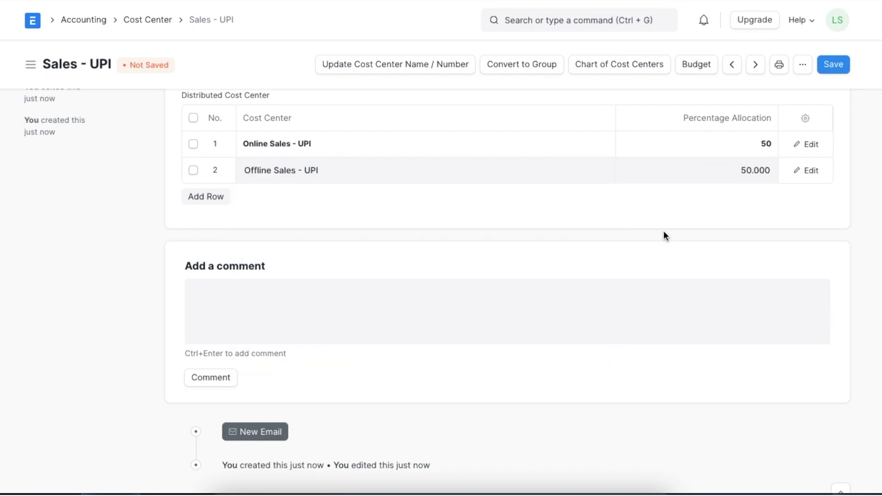
click(837, 69)
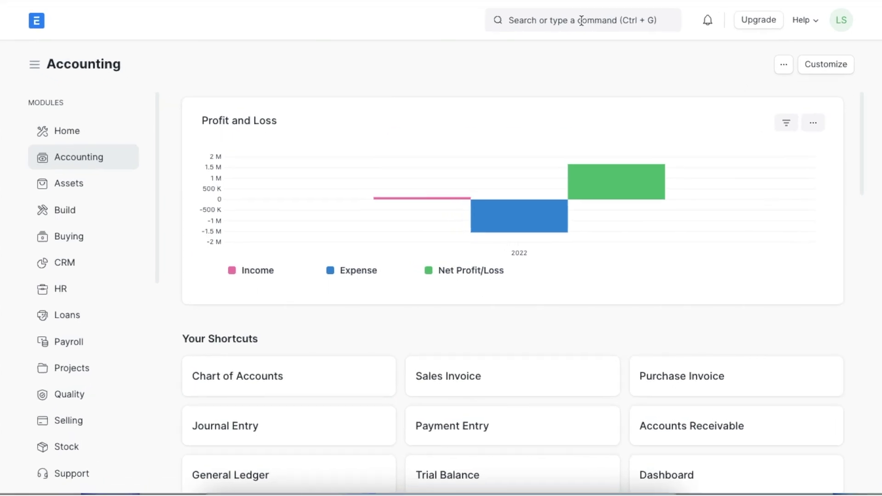
Start a new budget from the Budget List, keeping Budget Against as Cost Center.
click(581, 21)
text(bu)
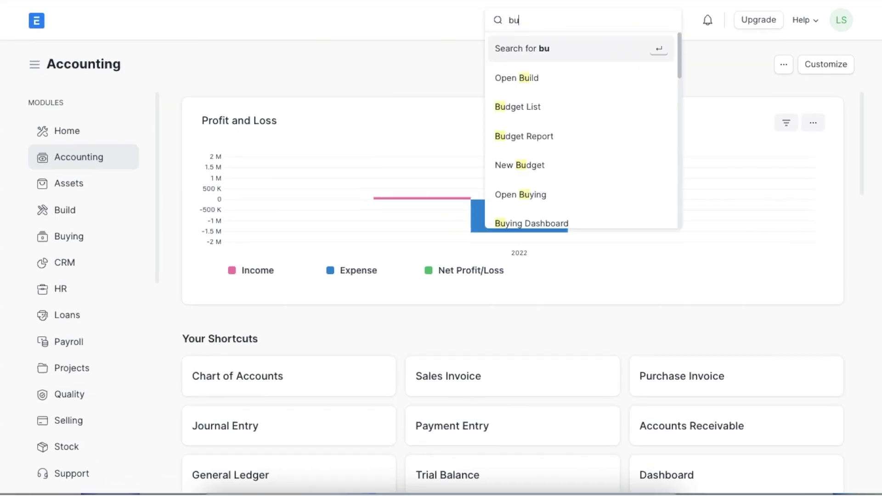
text(dget)
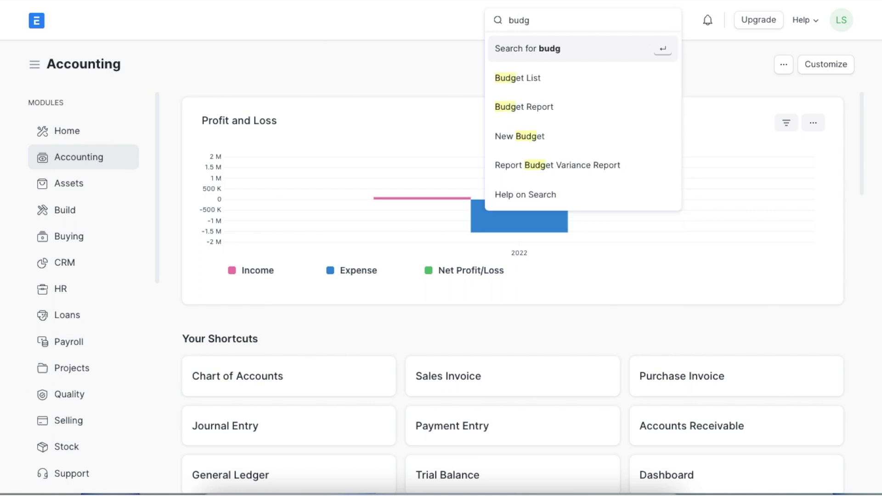
click(582, 83)
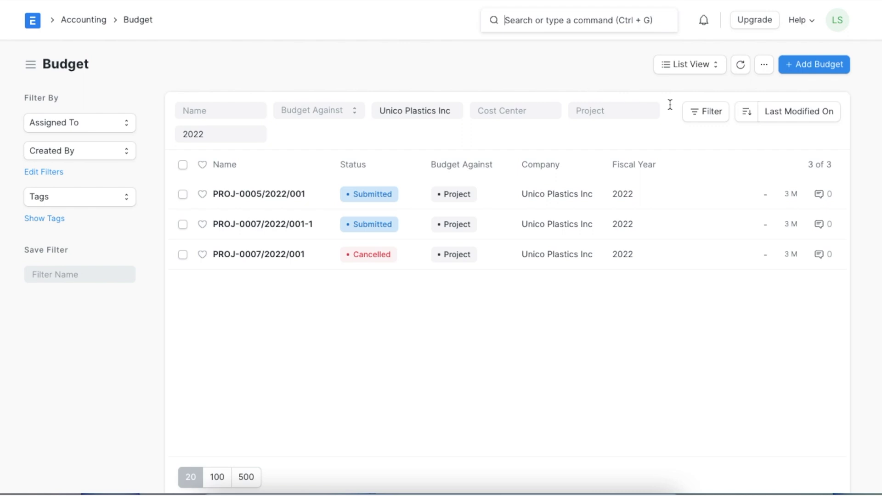
click(816, 67)
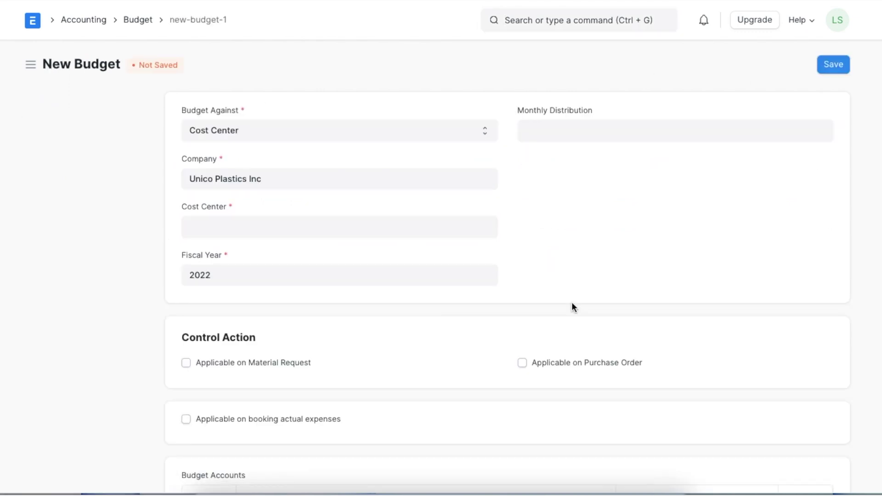
click(485, 132)
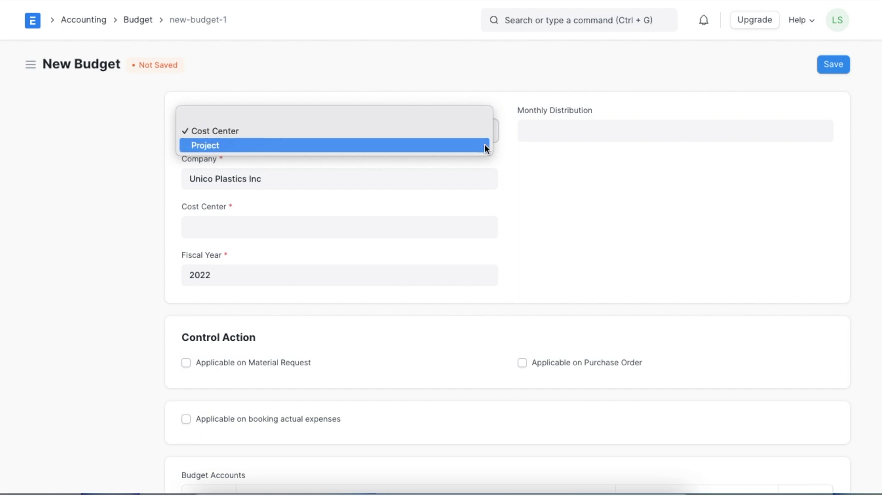
click(481, 136)
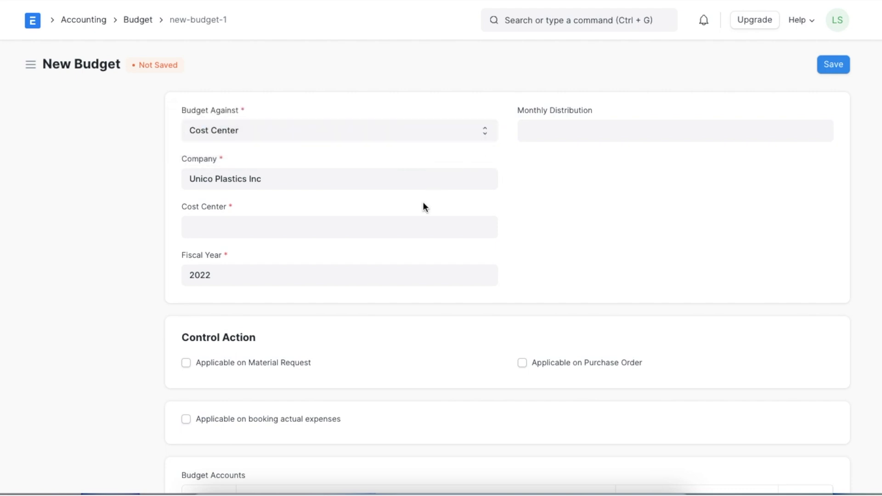
Set the budget's cost center to Online Sales - UPI with Equal Monthly Distribution.
click(412, 225)
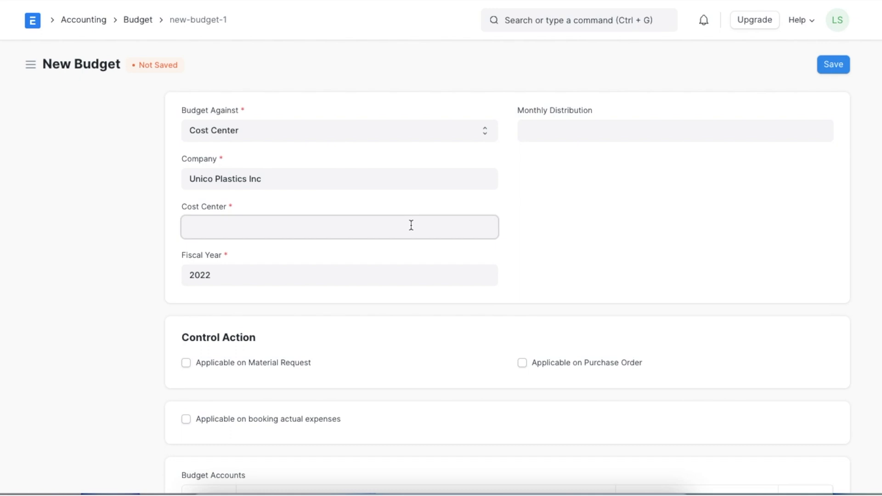
scroll(411, 338, down, 1)
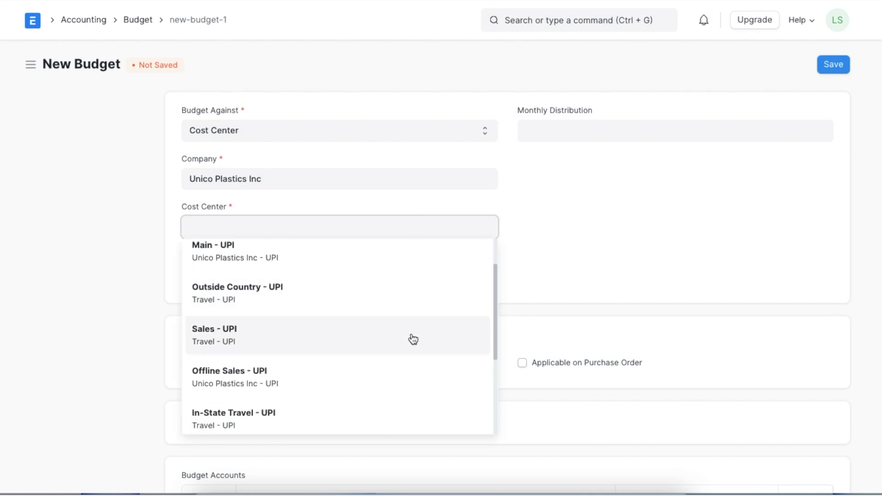
scroll(413, 340, down, 2)
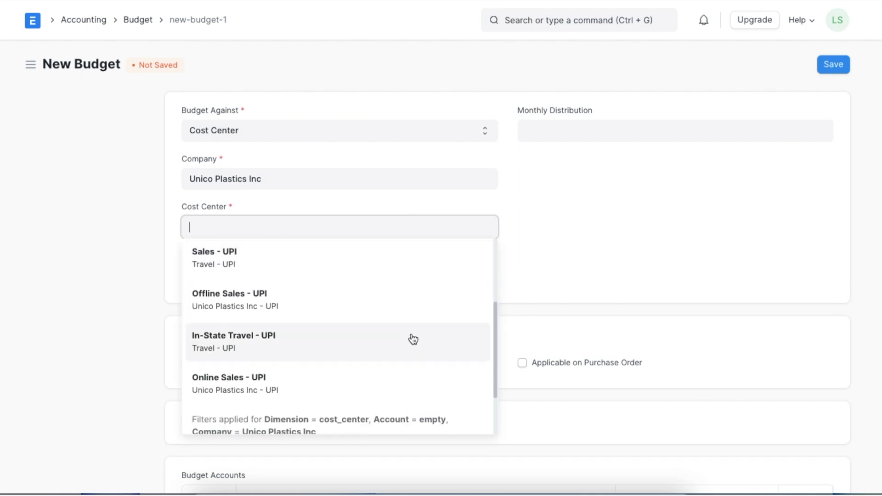
click(394, 380)
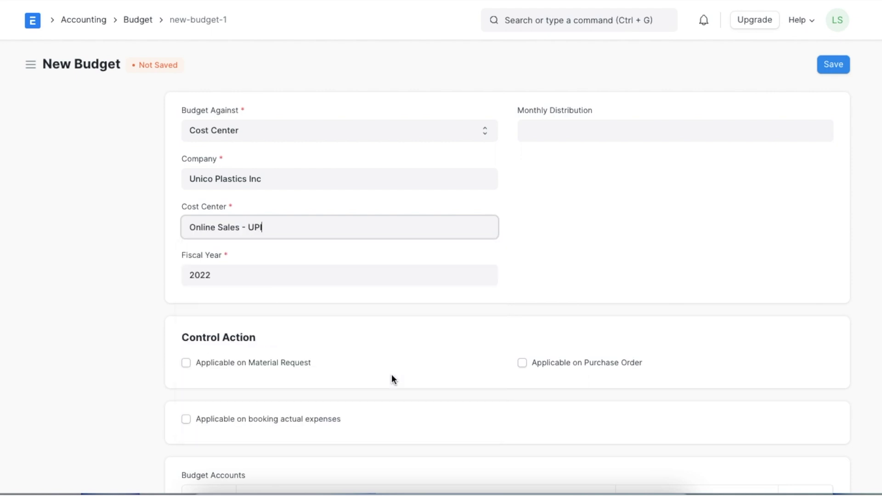
click(446, 276)
click(566, 228)
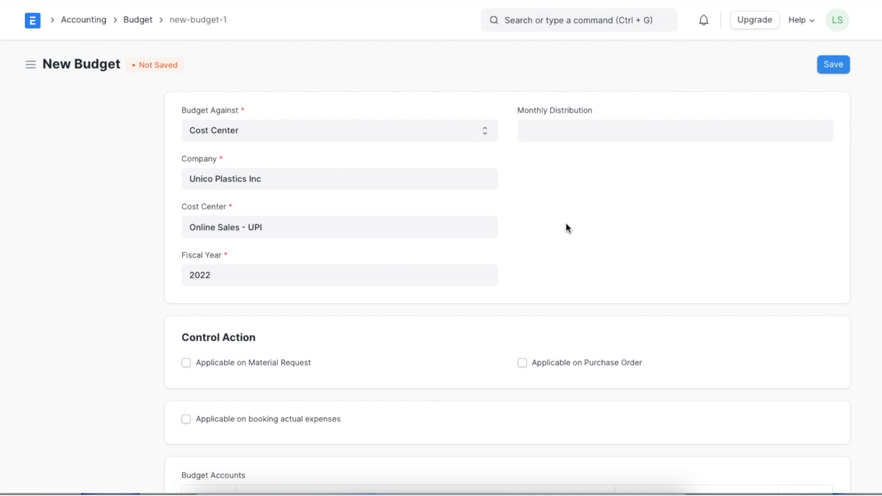
click(566, 134)
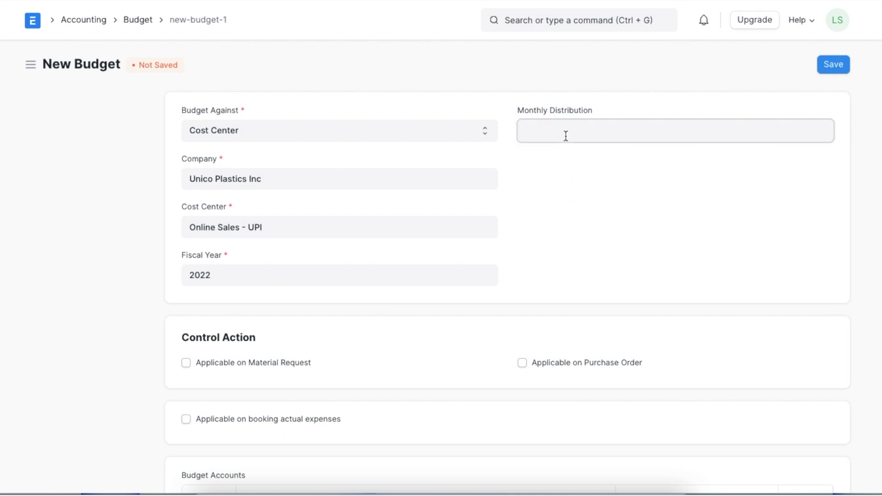
click(567, 163)
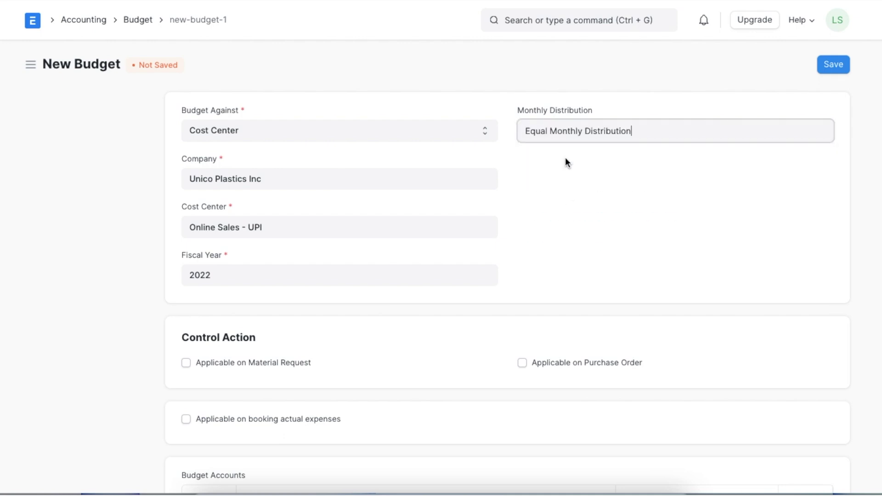
click(662, 128)
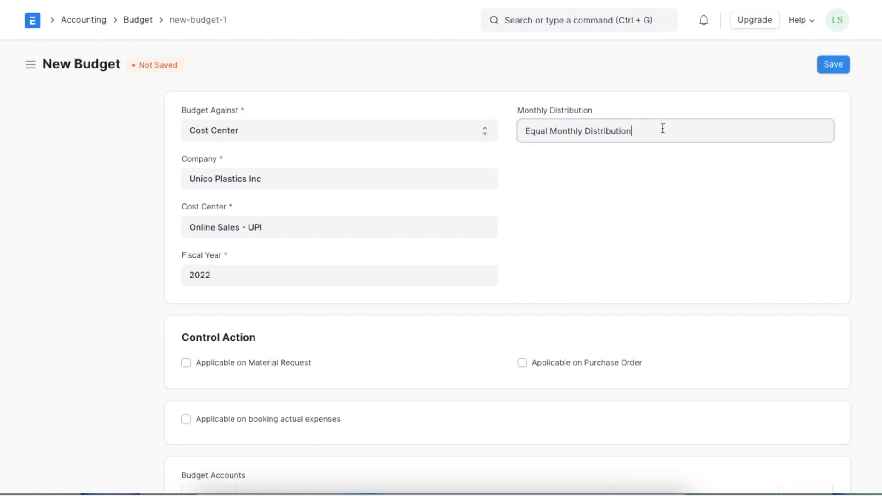
click(825, 131)
scroll(710, 255, down, 4)
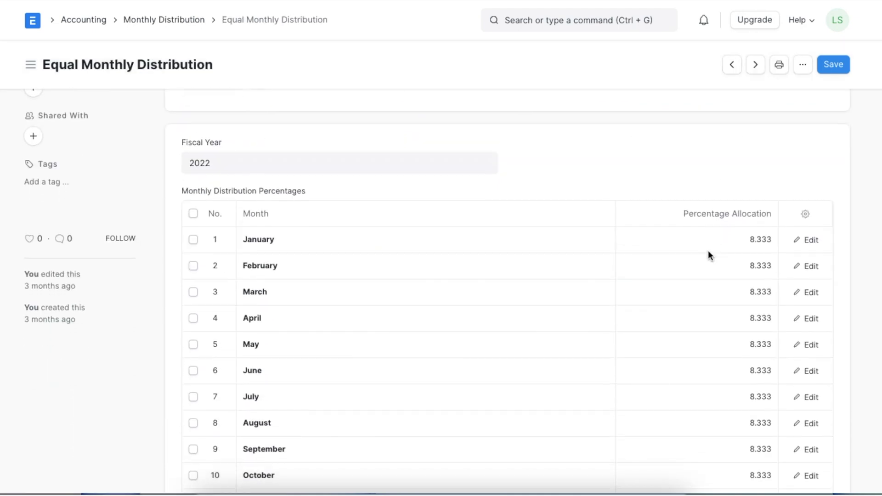
scroll(651, 367, down, 4)
scroll(651, 368, up, 6)
scroll(651, 367, up, 2)
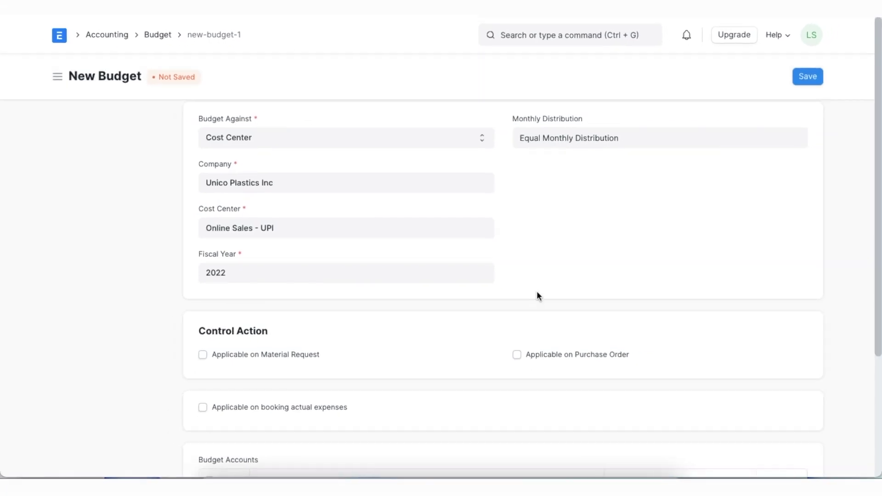
Add a budget account row for Miscellaneous Expenses - UPI with 100,000.
scroll(537, 294, down, 4)
click(236, 408)
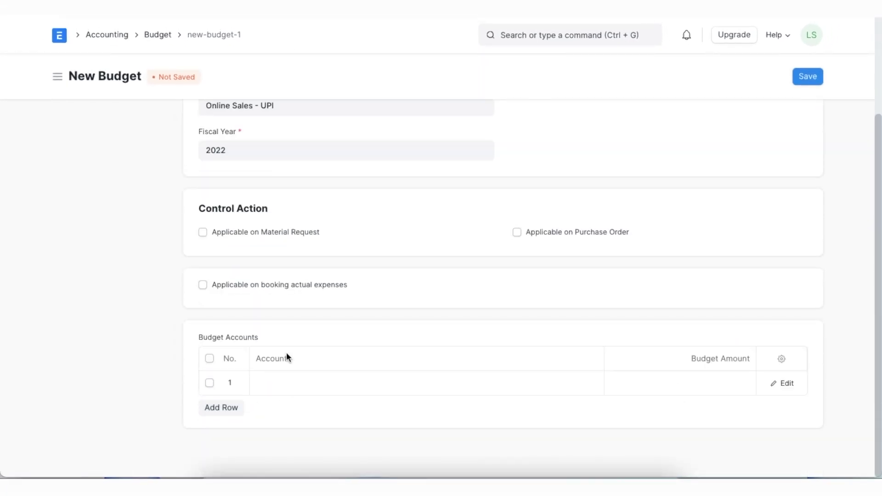
click(287, 384)
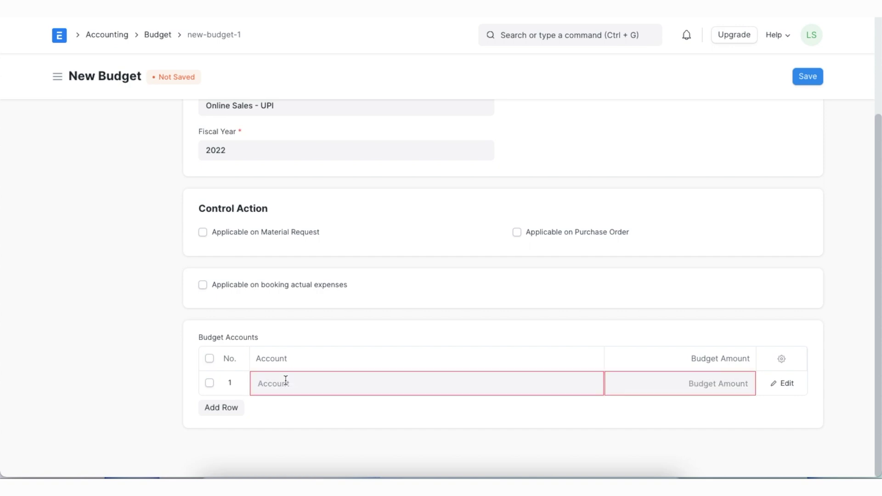
text(mis)
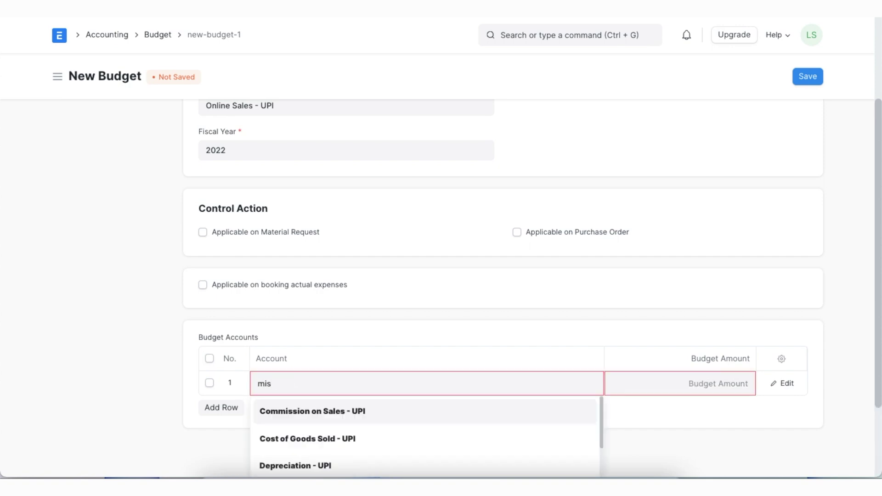
click(283, 412)
click(650, 385)
text(100000)
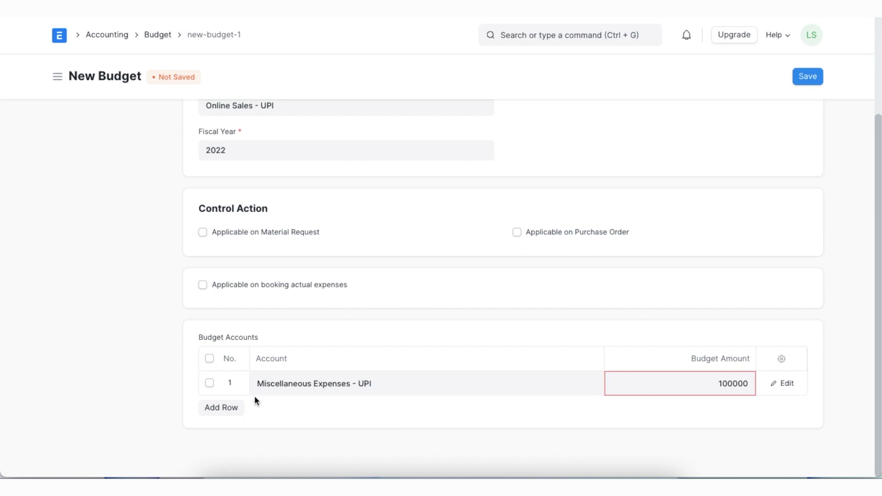
Add Administrative Expenses - UPI with 150,000, then save and submit the budget.
click(225, 414)
click(280, 408)
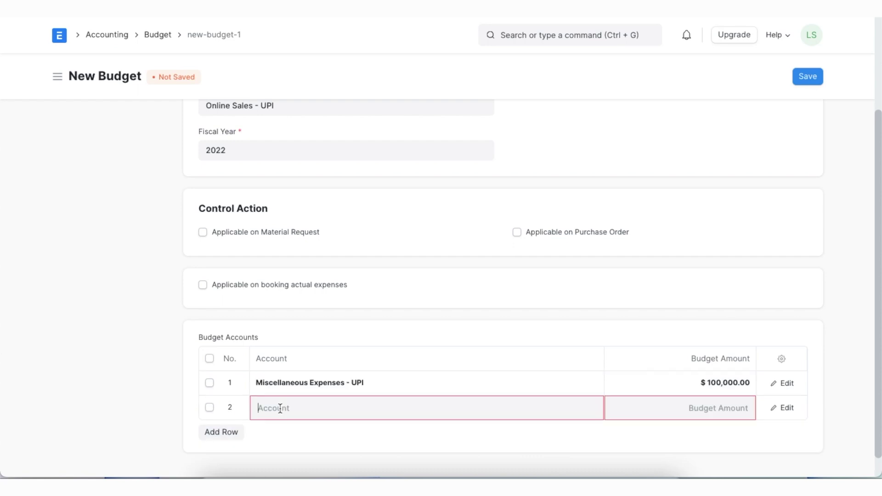
text(ad)
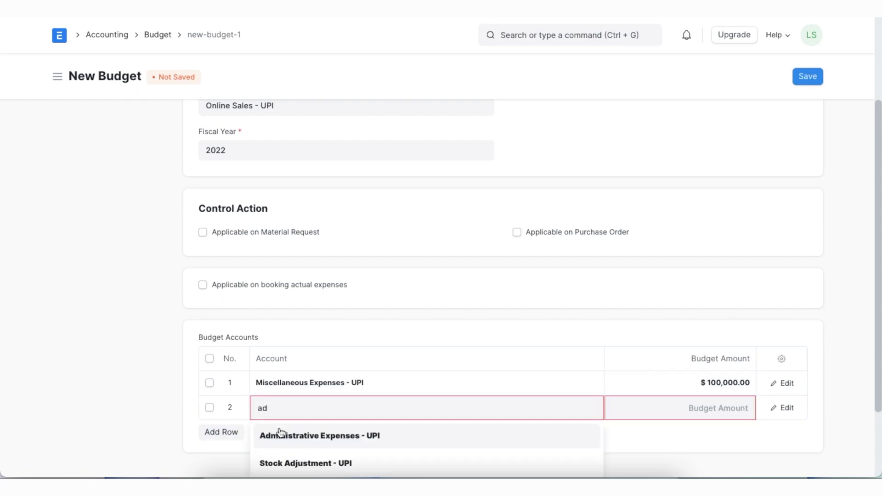
click(286, 434)
click(714, 404)
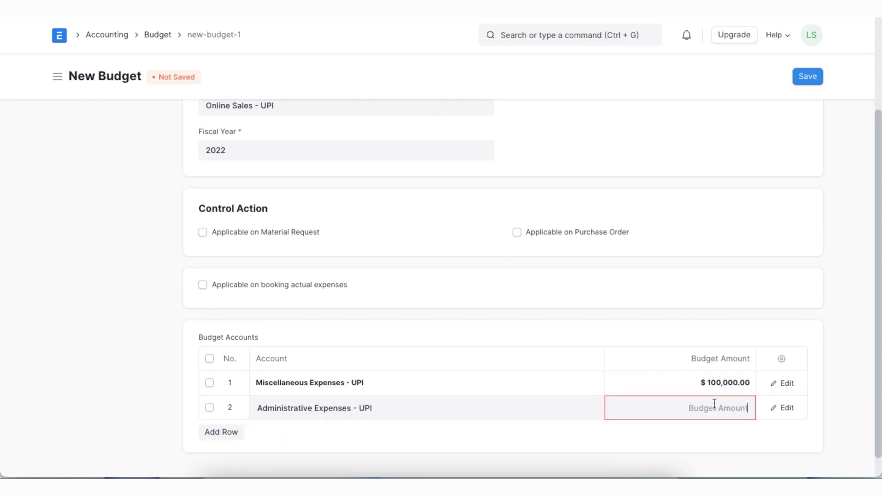
text(150,000)
click(670, 431)
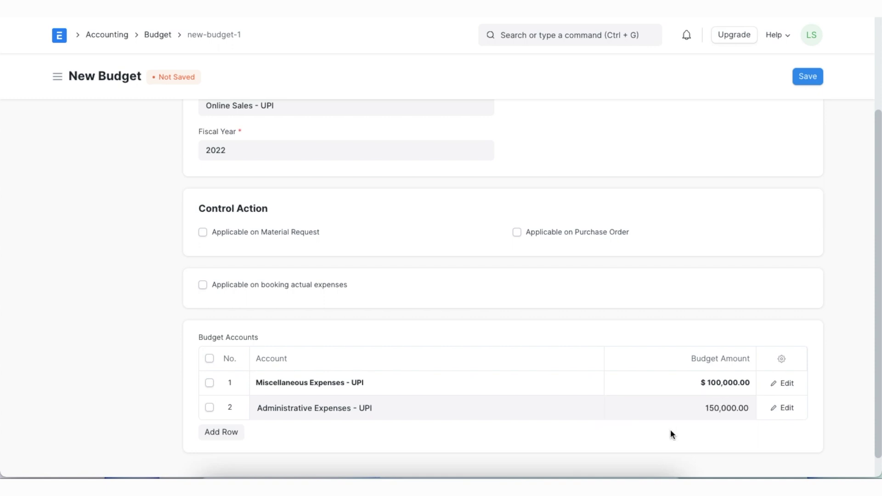
click(807, 76)
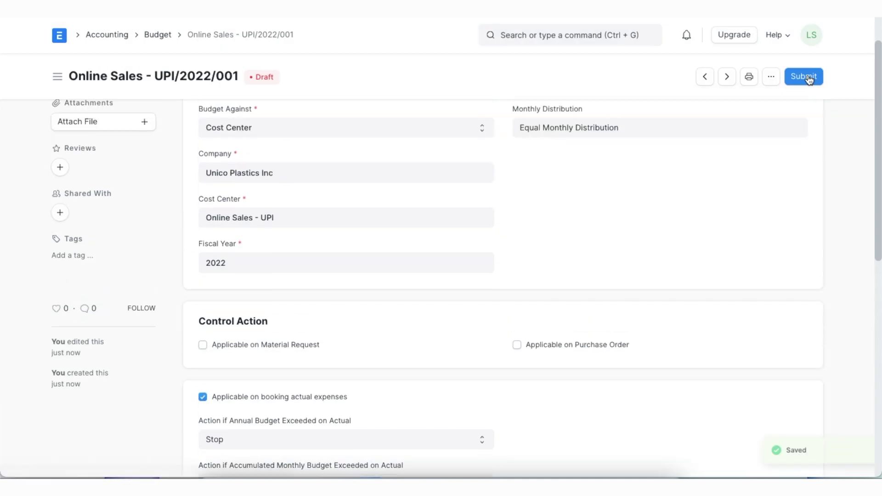
click(806, 75)
click(593, 128)
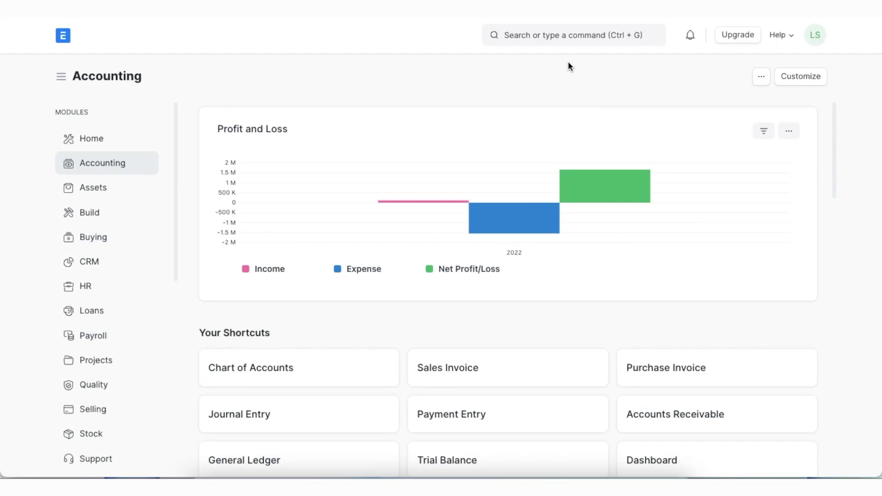
Start a new Sales Invoice from the Sales Invoice list.
click(565, 41)
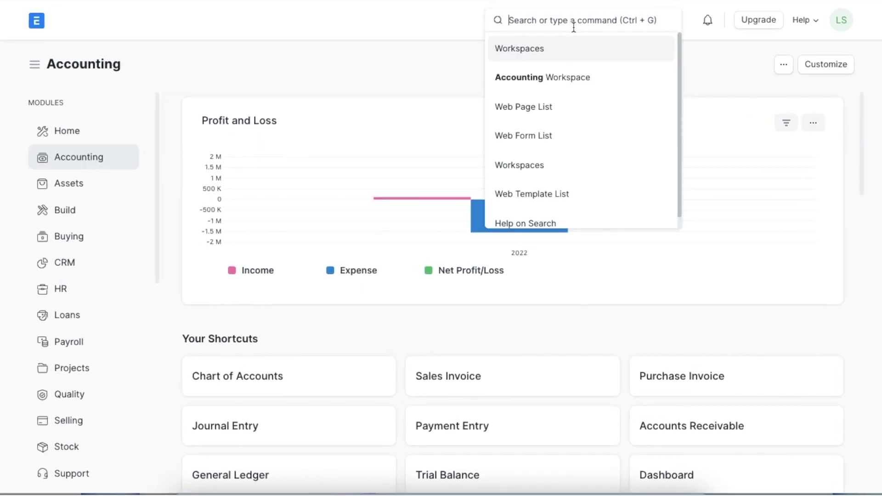
text(sales inv)
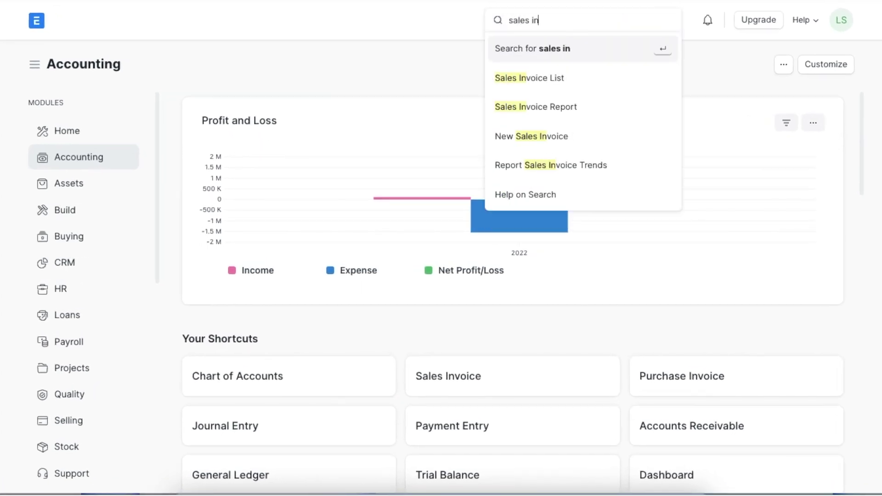
click(584, 81)
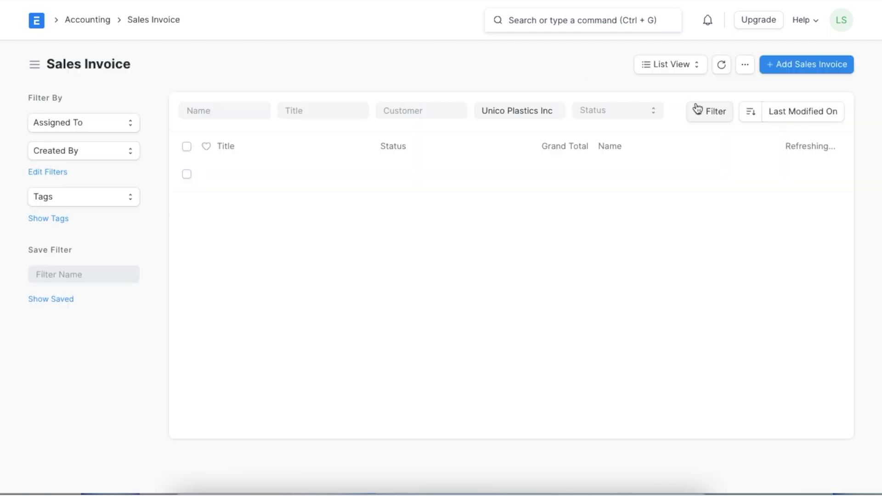
click(776, 70)
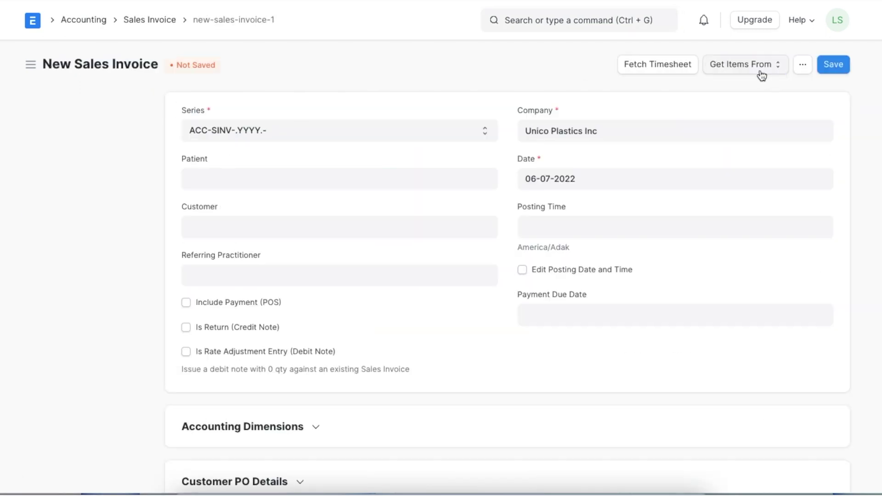
scroll(454, 284, down, 4)
scroll(454, 283, up, 3)
scroll(331, 270, down, 1)
scroll(351, 294, down, 3)
Set the invoice's Cost Center accounting dimension to Online Sales - UPI.
click(316, 246)
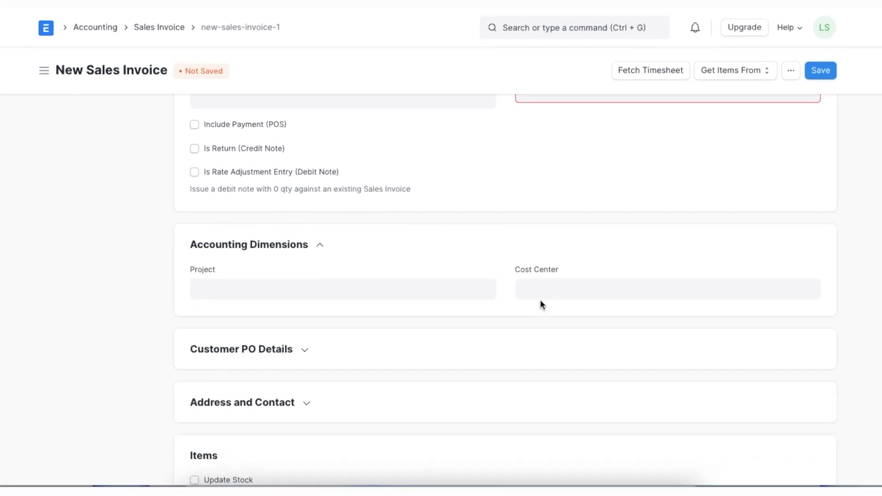
click(555, 290)
scroll(545, 395, down, 3)
click(549, 444)
click(599, 222)
click(589, 32)
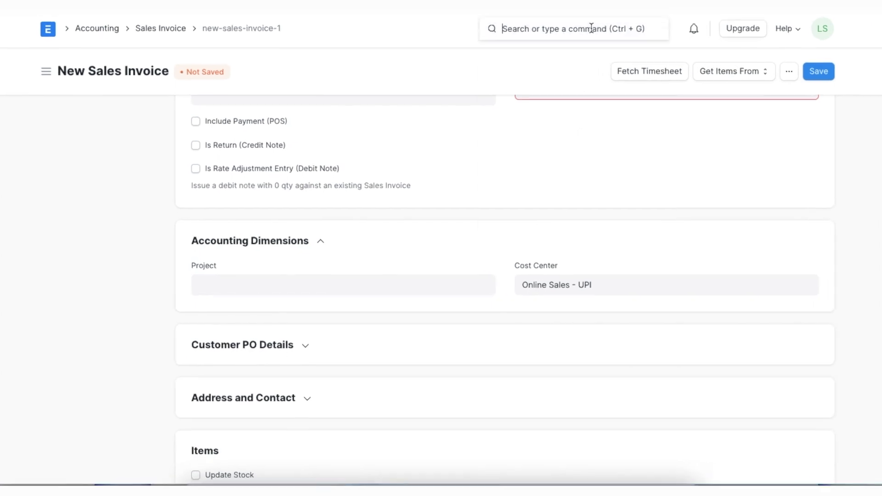
Create a new Purchase Invoice with its Cost Center set to Online Sales - UPI.
text(purchase in)
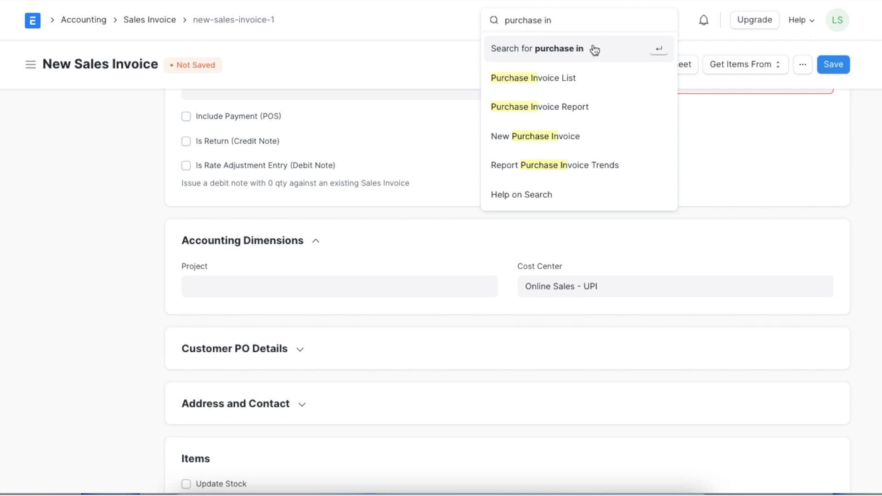
click(580, 137)
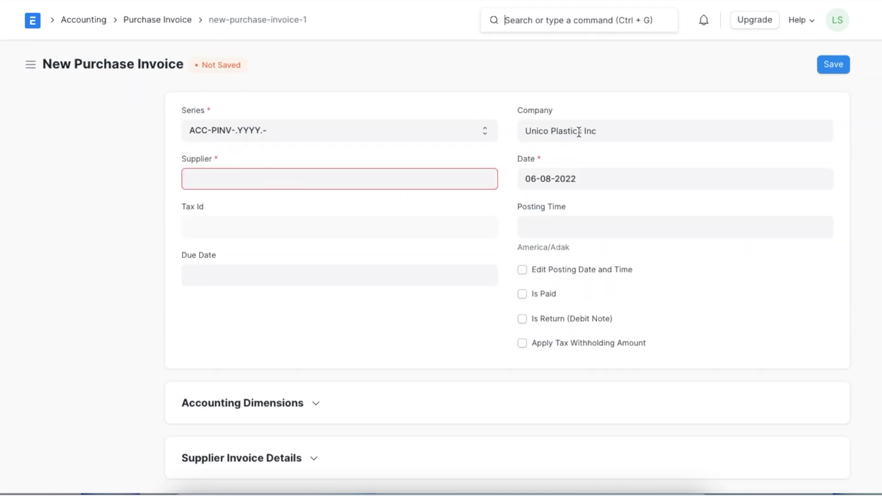
scroll(476, 278, down, 3)
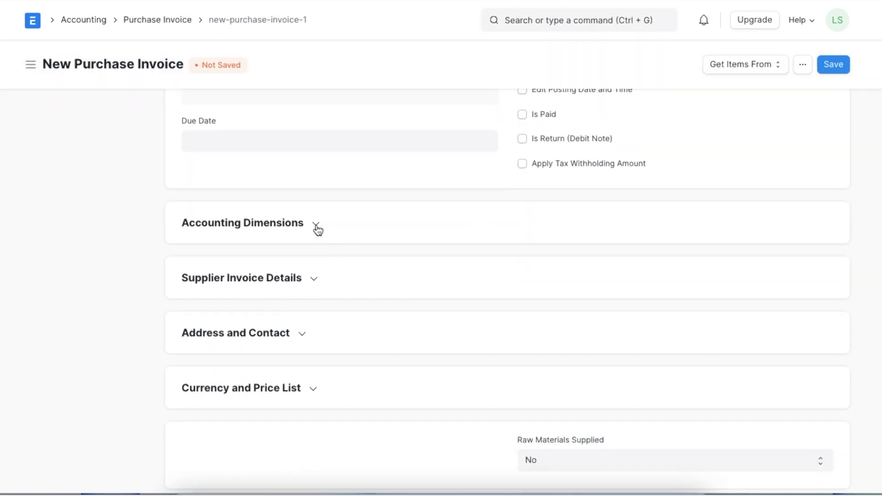
click(316, 225)
click(339, 273)
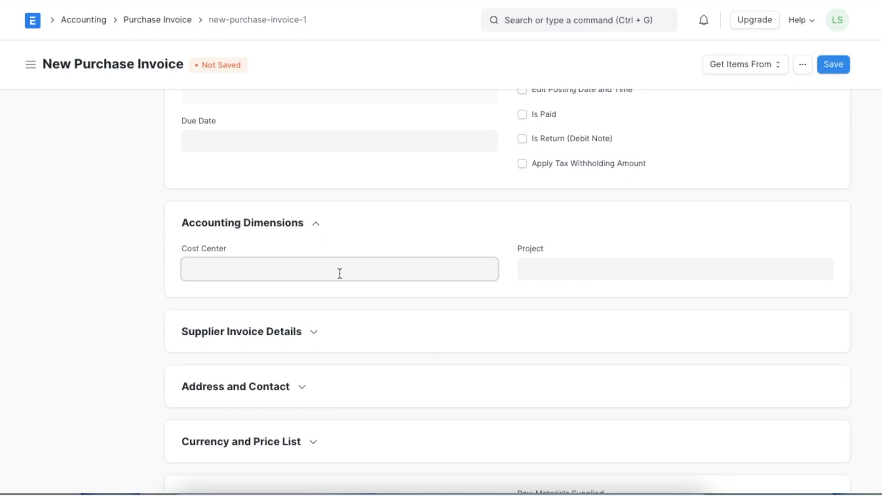
scroll(309, 394, down, 2)
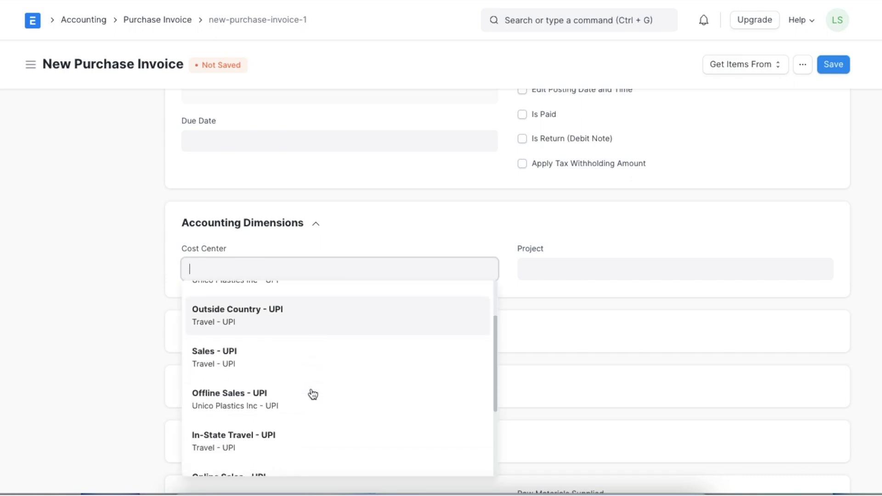
scroll(293, 439, down, 1)
click(292, 437)
click(478, 236)
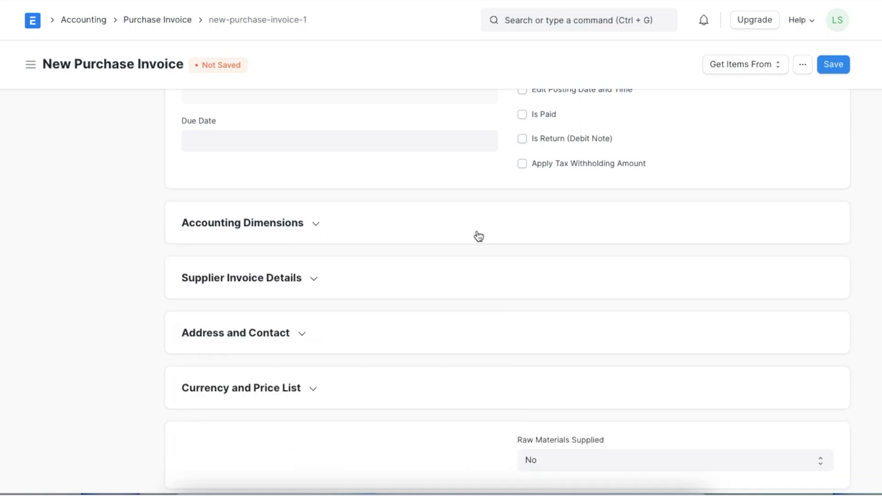
Open the Journal Entry list via the 'journal' search.
click(568, 22)
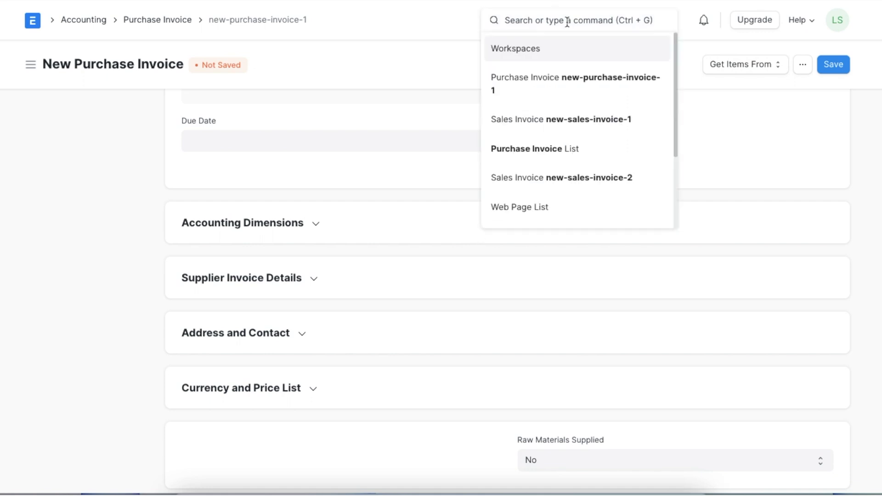
text(jo)
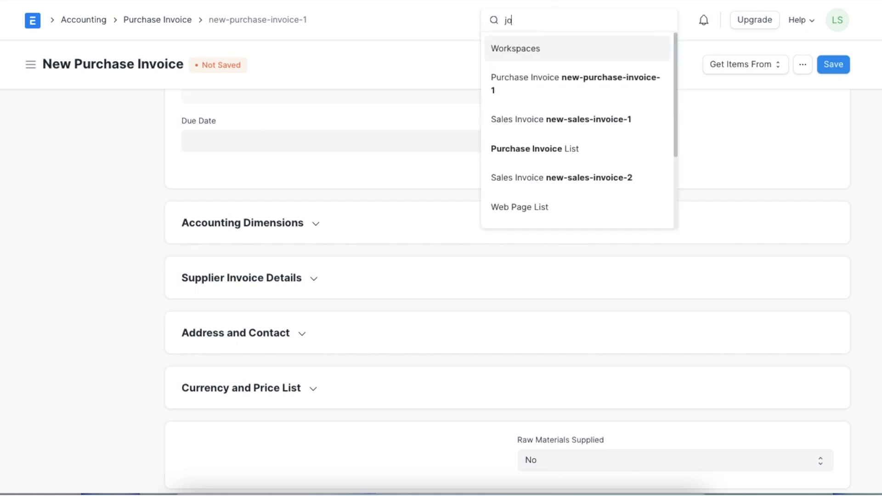
text(urnal)
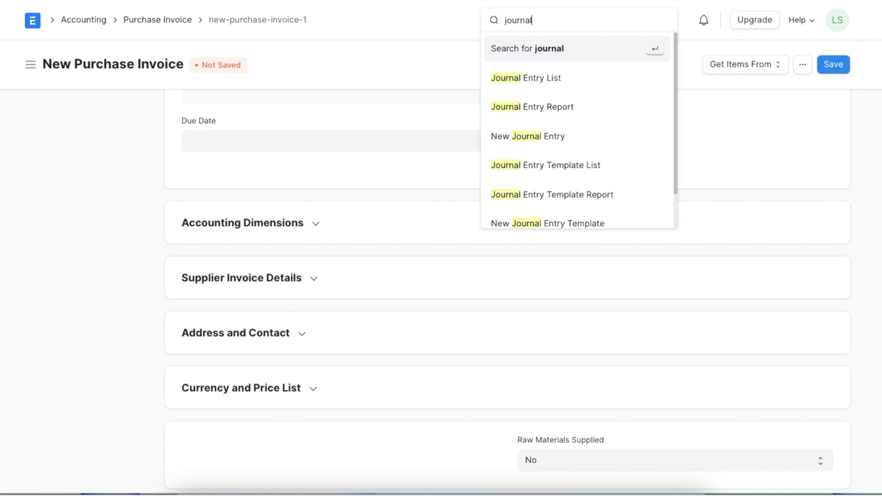
click(575, 77)
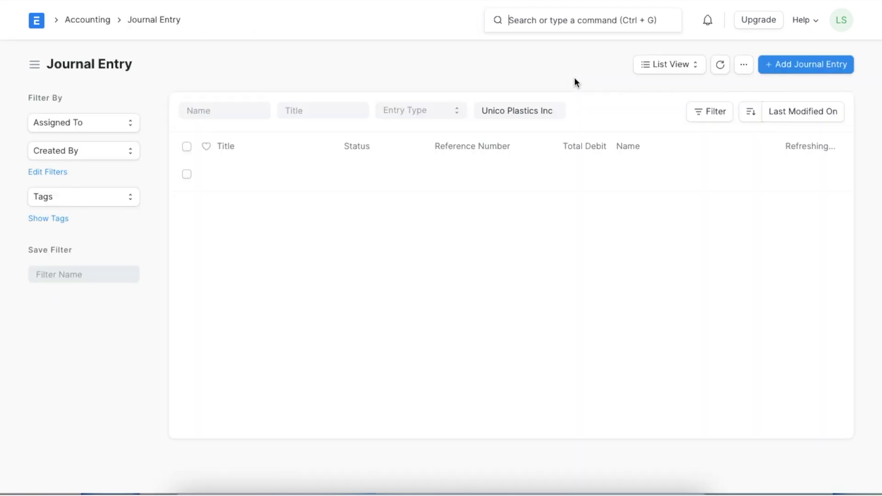
Start a journal entry with row 1 on Creditors - UPI, cost center Online Sales - UPI.
click(778, 74)
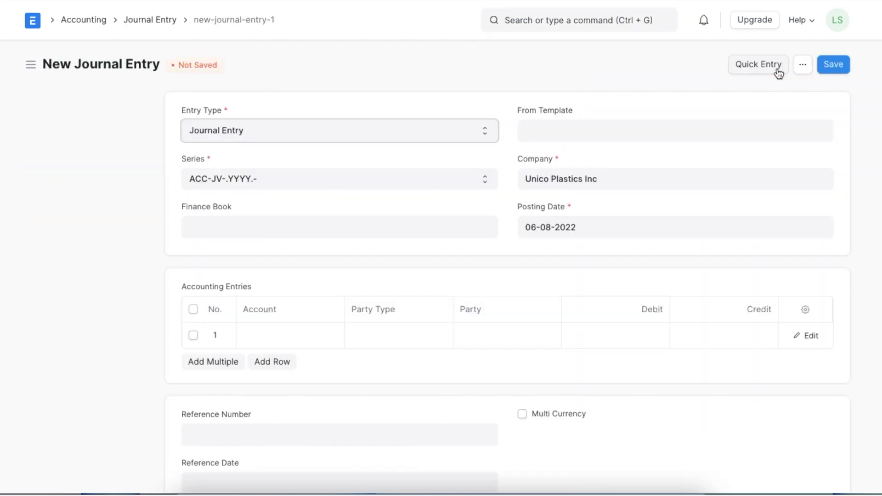
scroll(689, 274, down, 2)
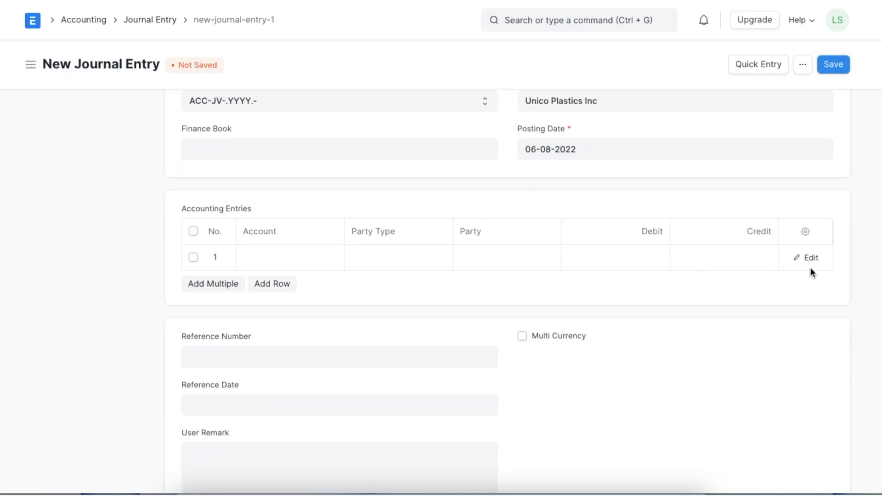
click(811, 259)
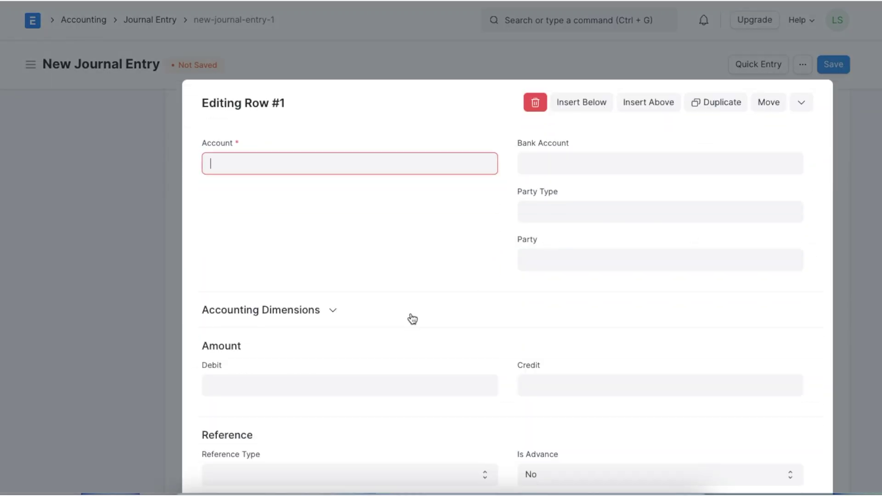
click(334, 315)
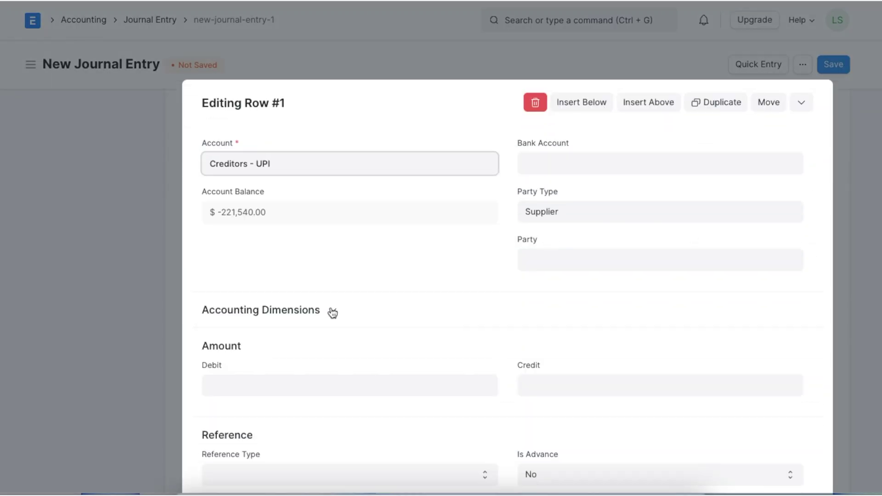
double_click(306, 346)
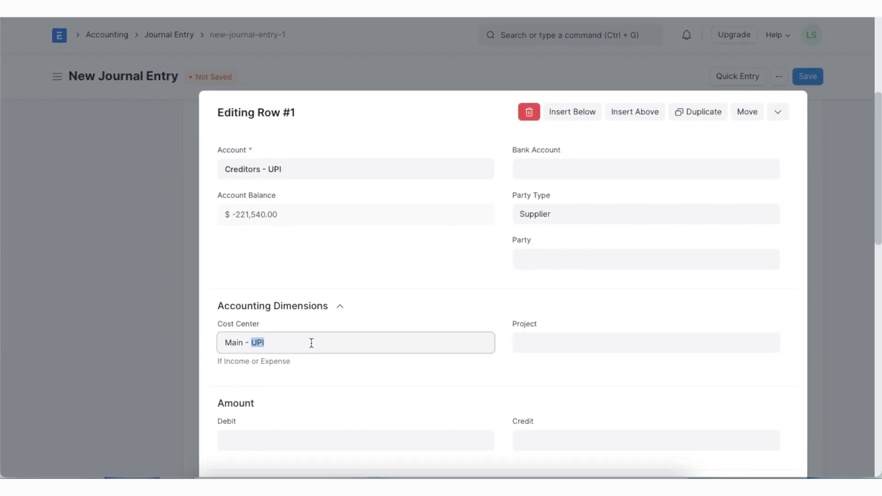
key(ctrl+a)
key(BackSpace)
scroll(301, 392, down, 5)
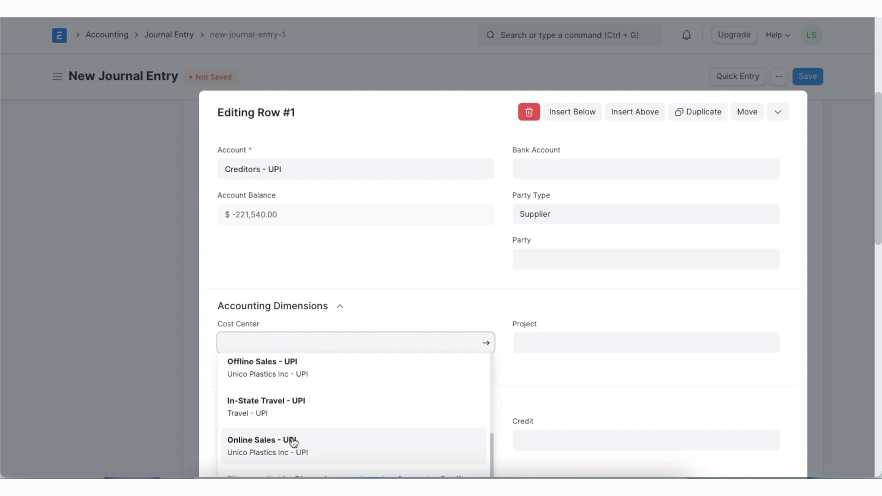
click(294, 438)
click(547, 37)
Open the Payment Entry list via the 'payme' search.
click(549, 36)
text(paym)
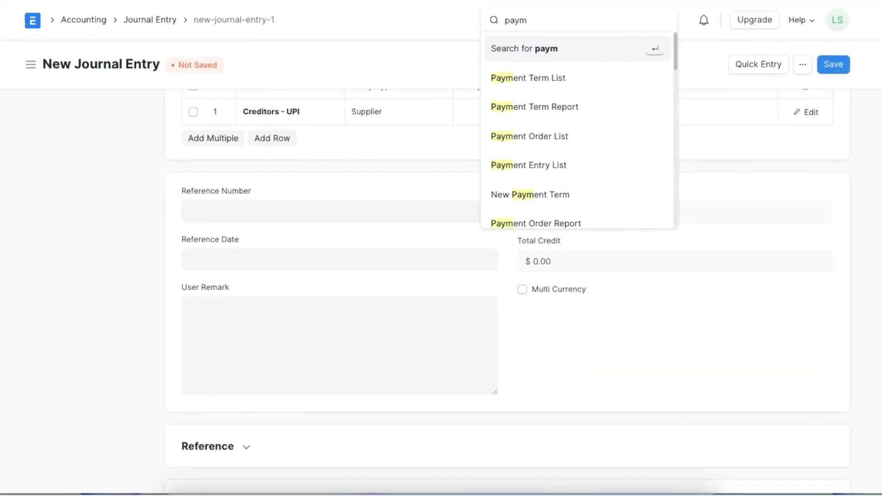
text(e)
click(550, 170)
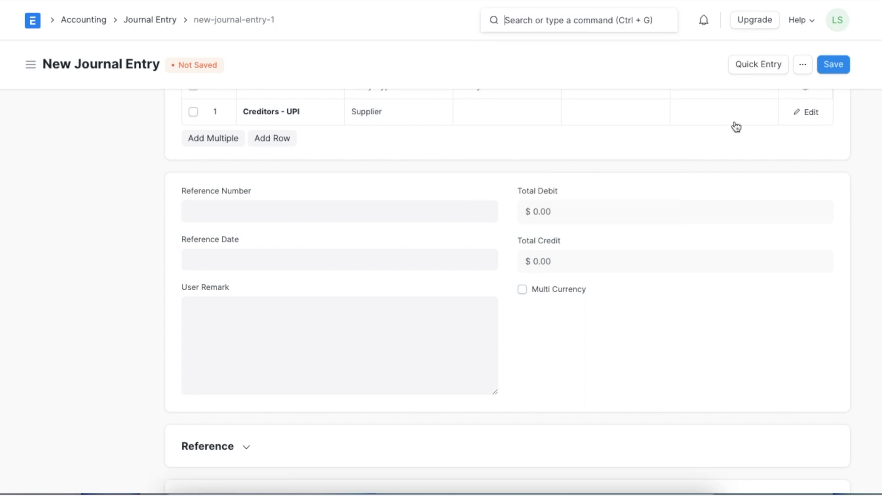
Start a new payment entry with its Cost Center set to Online Sales - UPI.
click(805, 65)
scroll(361, 369, down, 2)
click(315, 420)
scroll(367, 411, down, 2)
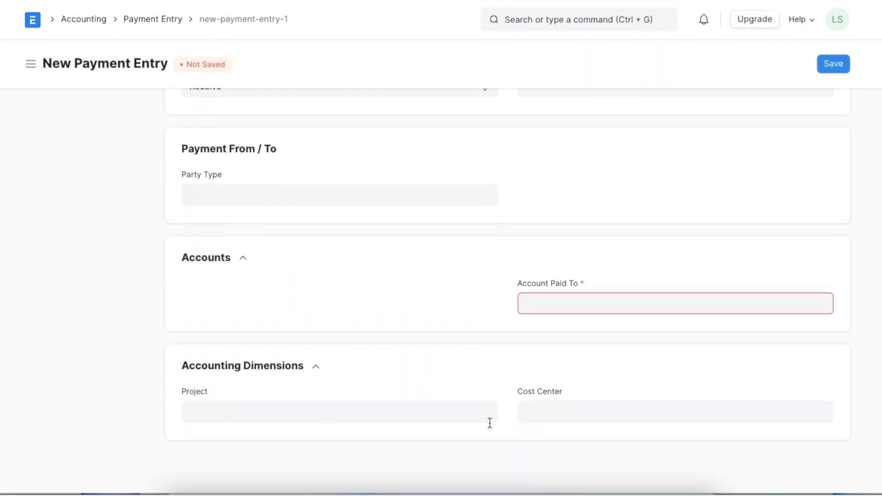
click(547, 407)
scroll(566, 445, down, 3)
click(568, 487)
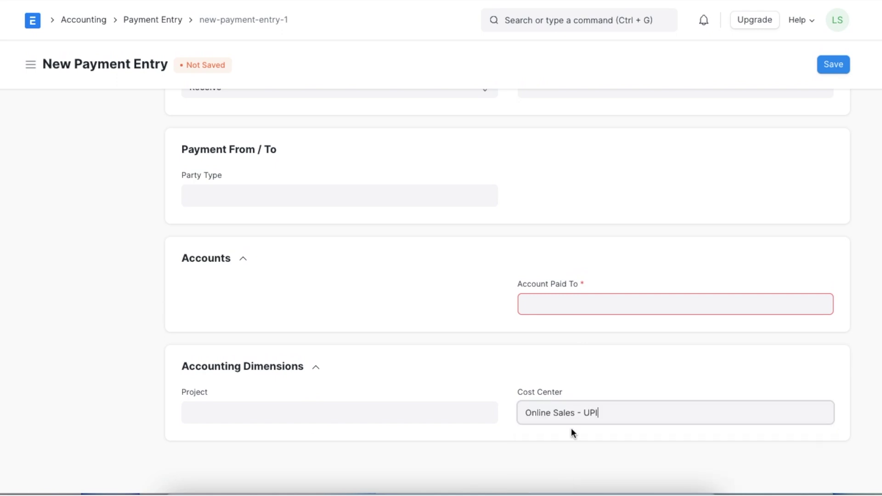
Set party type Customer, party Extreme Inc., and Account Paid To Cash - UPI.
scroll(571, 302, up, 3)
click(344, 318)
text(cus)
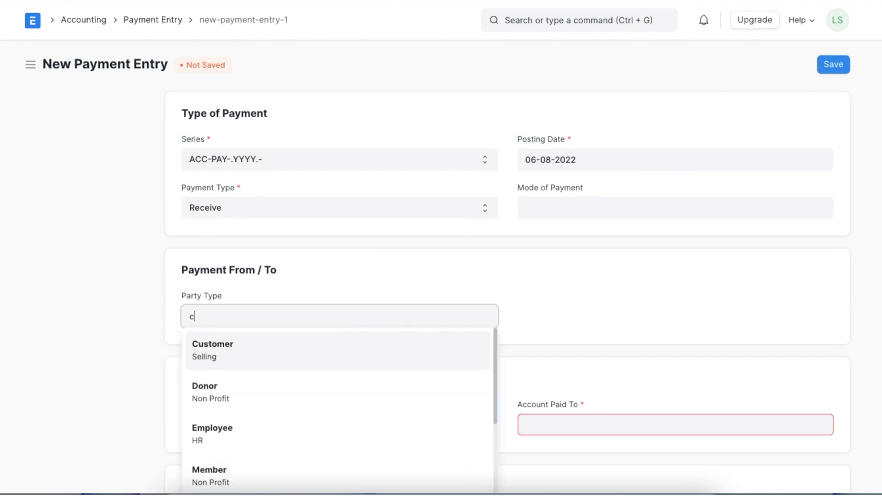
click(330, 347)
click(319, 363)
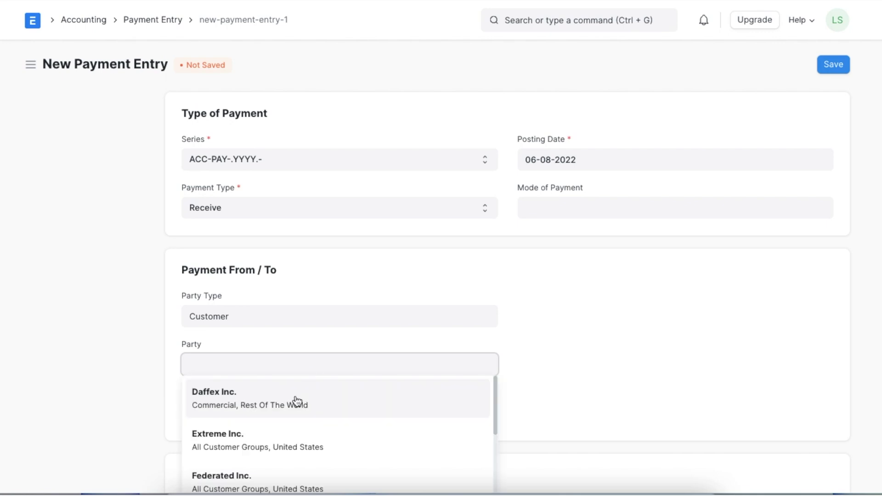
click(286, 438)
scroll(495, 352, down, 5)
scroll(495, 351, down, 3)
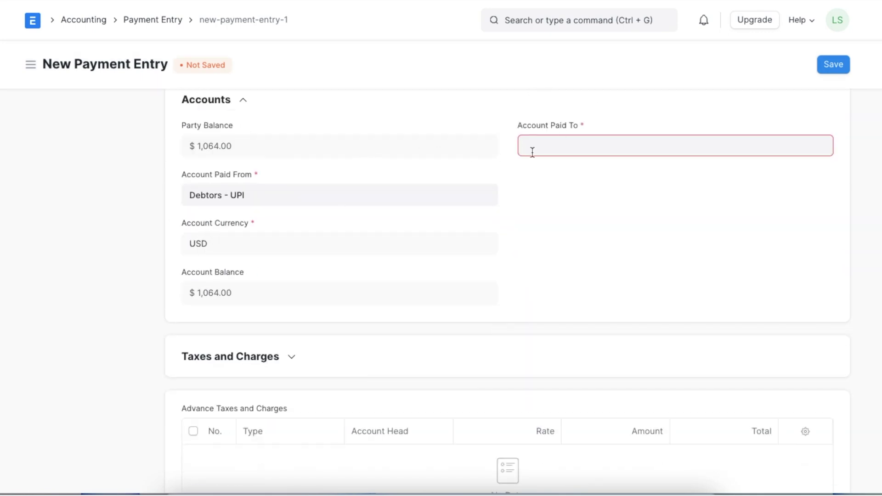
click(548, 231)
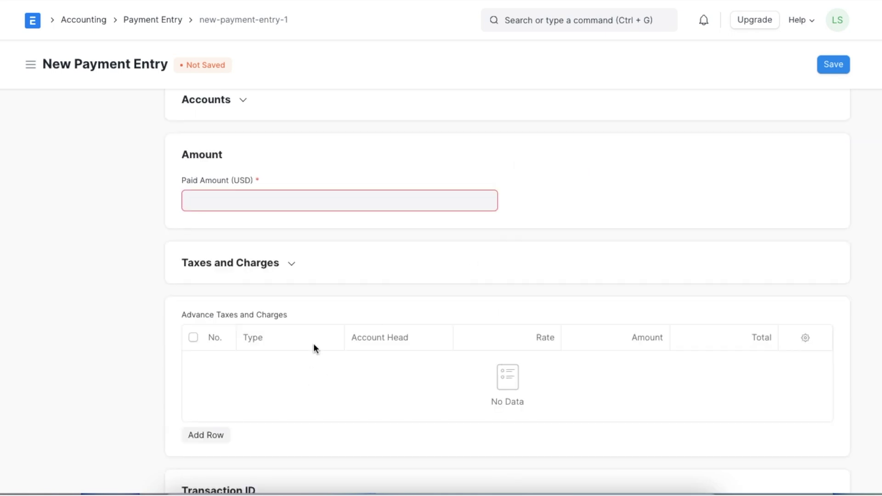
Enter a paid amount of 1500 with mode of payment Cash and save as draft.
click(280, 203)
text(1500)
click(421, 233)
scroll(433, 225, down, 8)
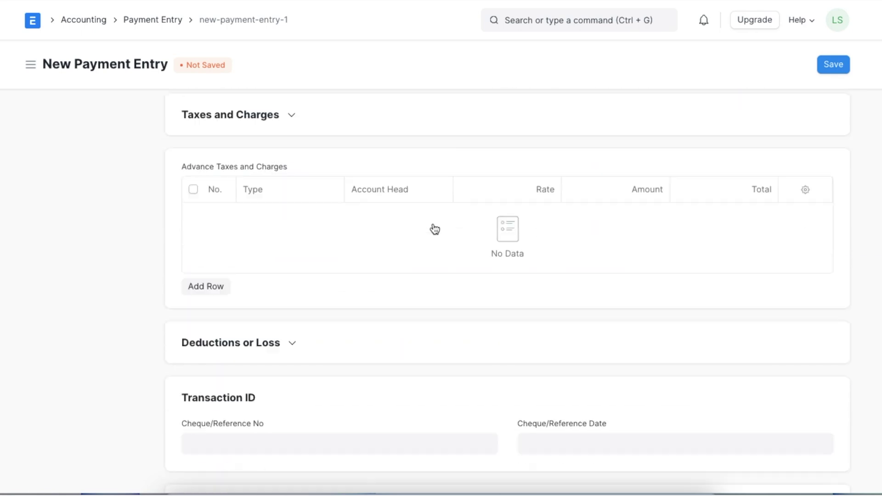
scroll(433, 223, up, 10)
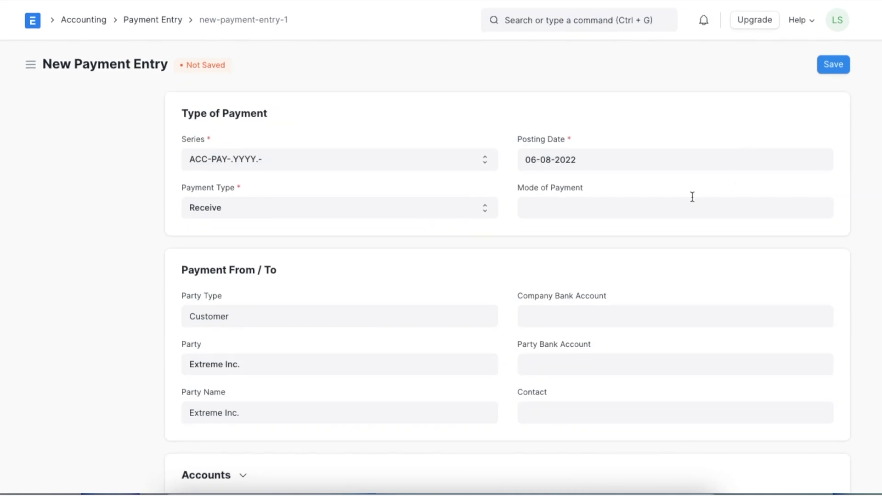
click(691, 198)
text(cash)
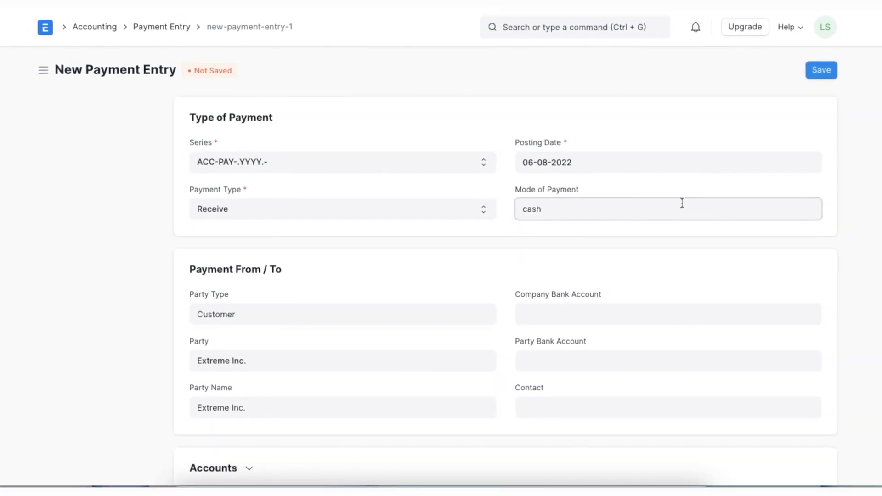
click(648, 242)
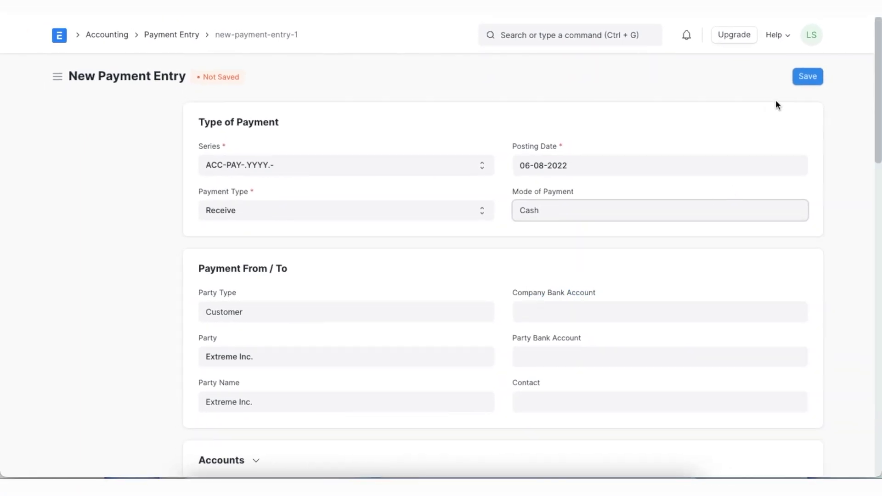
click(808, 78)
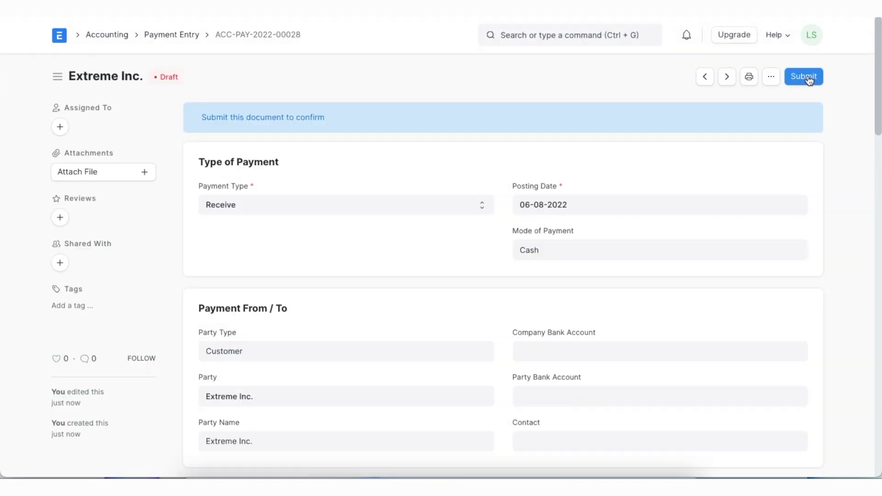
Start a new Delivery Note from the Delivery Note list, found by searching 'deliver'.
click(527, 35)
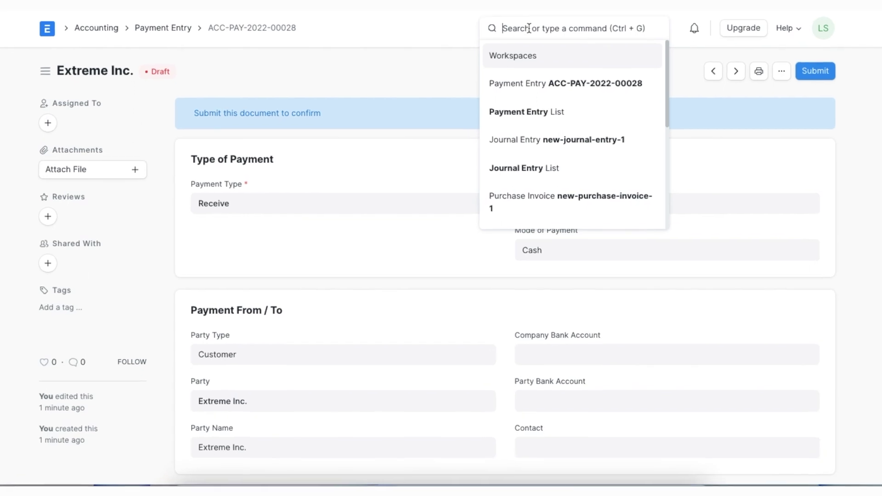
text(deliver)
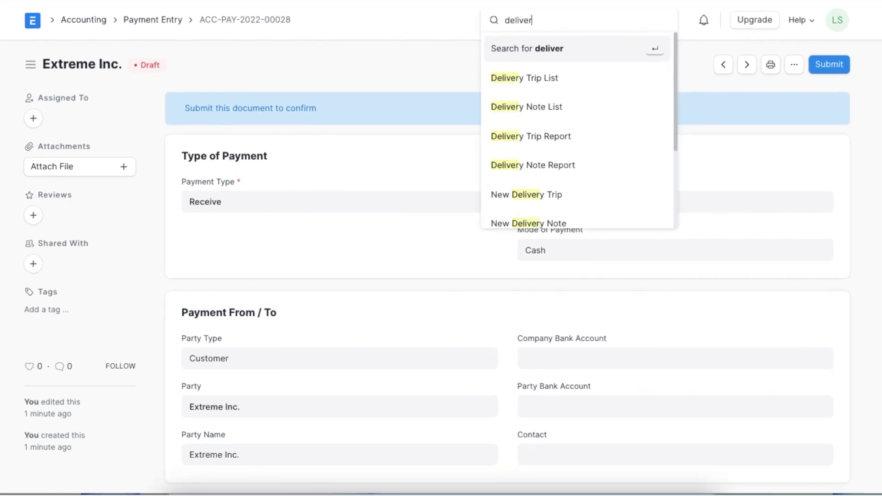
click(532, 107)
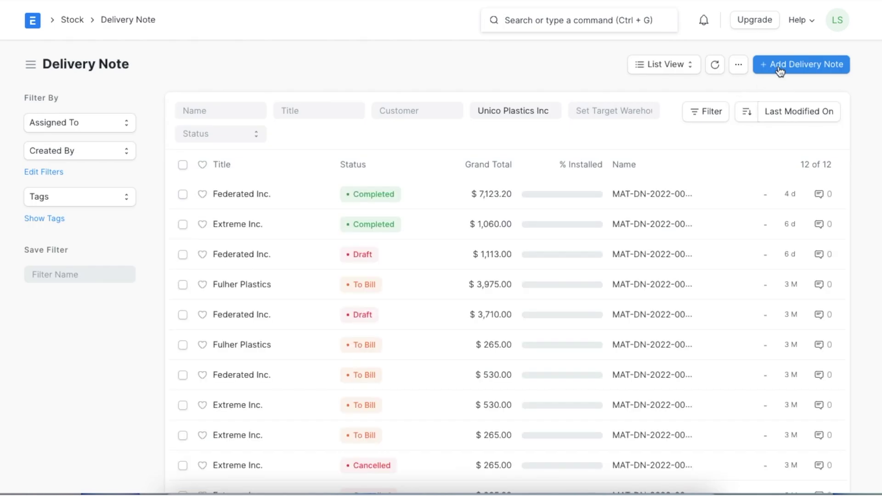
click(780, 69)
Set the delivery note's Cost Center to Online Sales - UPI, then return to the workspace.
scroll(318, 283, down, 3)
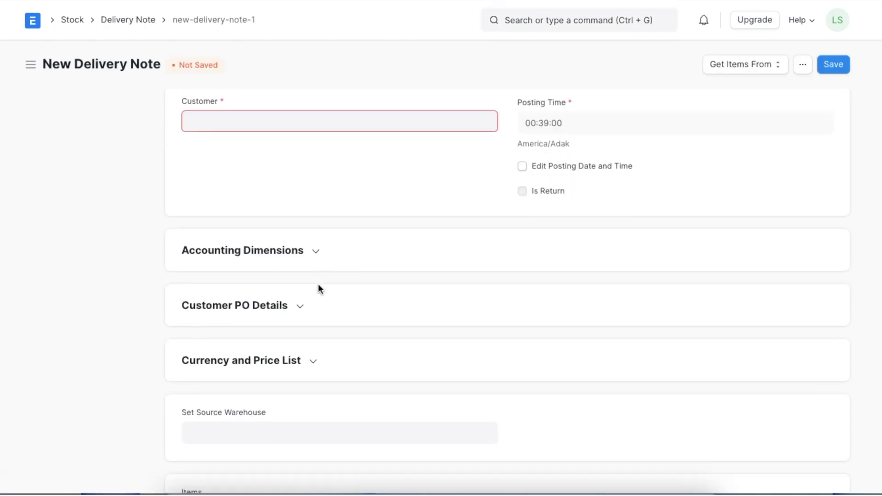
click(317, 228)
click(289, 271)
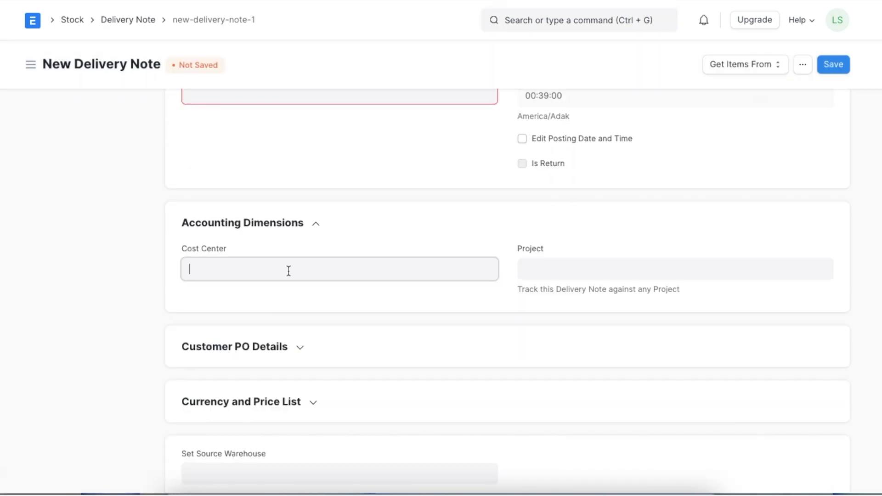
scroll(260, 423, down, 3)
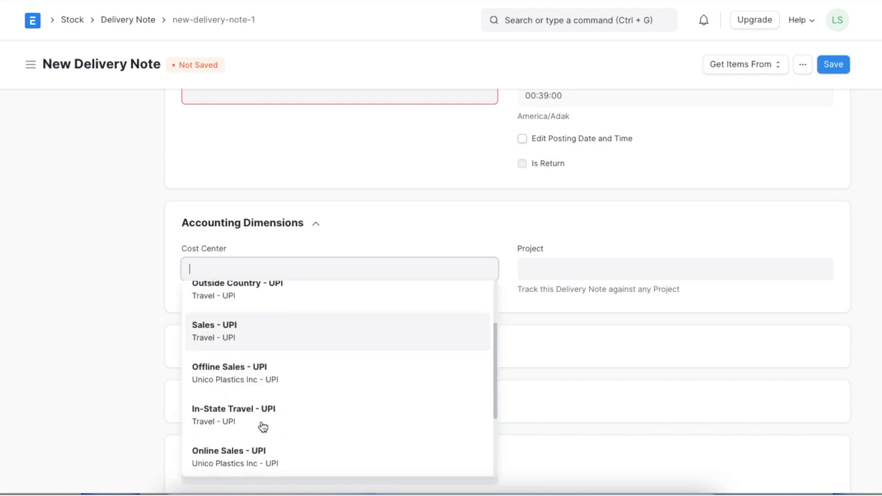
click(261, 422)
click(337, 313)
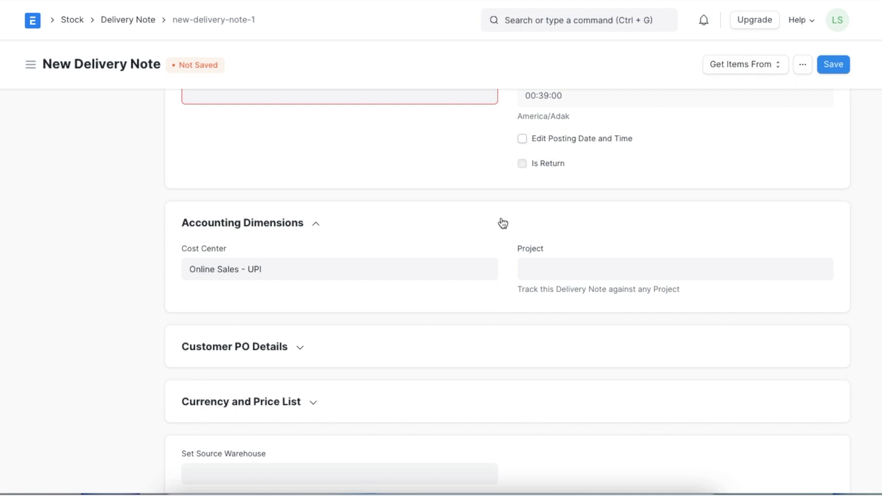
click(36, 24)
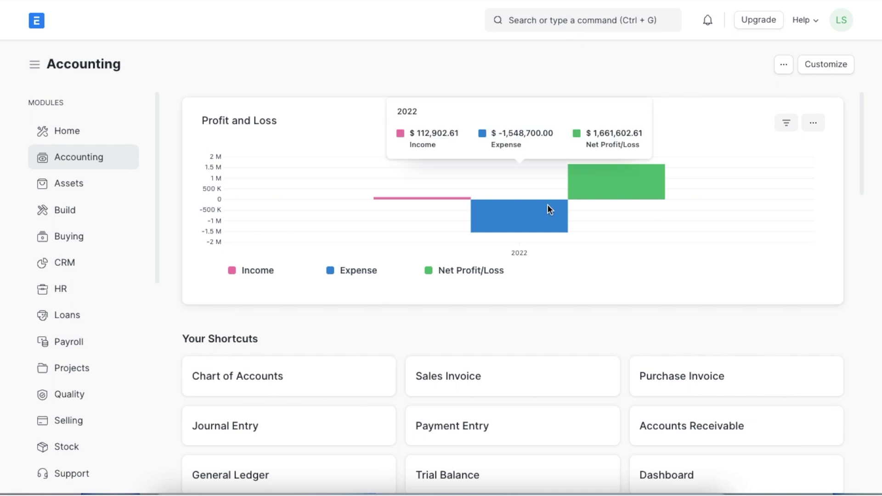
Scroll through the Accounting workspace's shortcuts and Reports & Masters cards.
scroll(547, 205, down, 3)
scroll(547, 205, down, 3)
scroll(547, 205, down, 9)
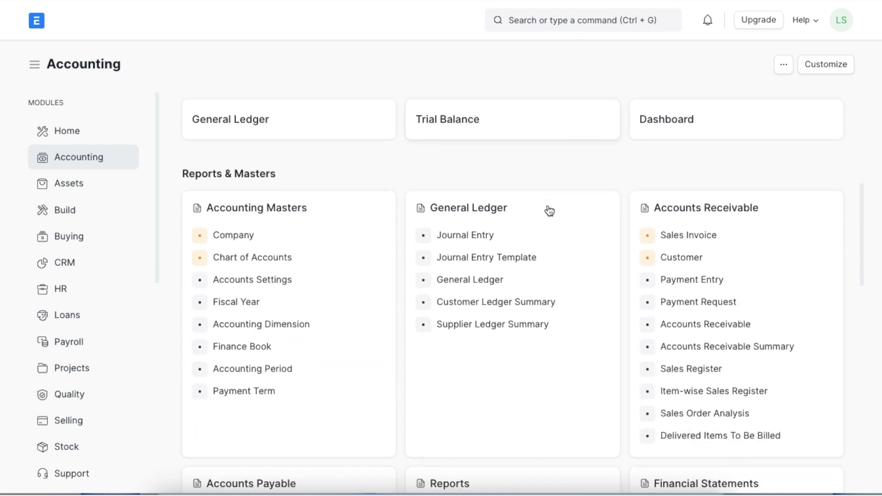
scroll(549, 211, down, 5)
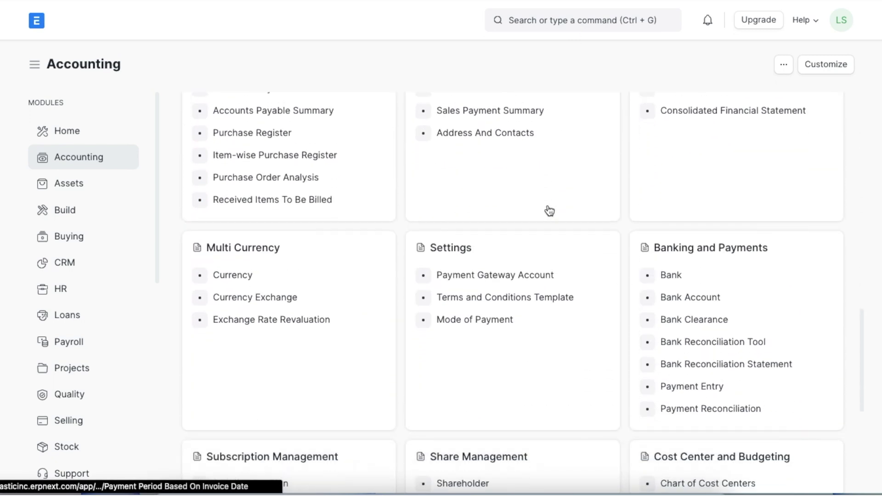
scroll(544, 315, up, 1)
scroll(544, 317, up, 15)
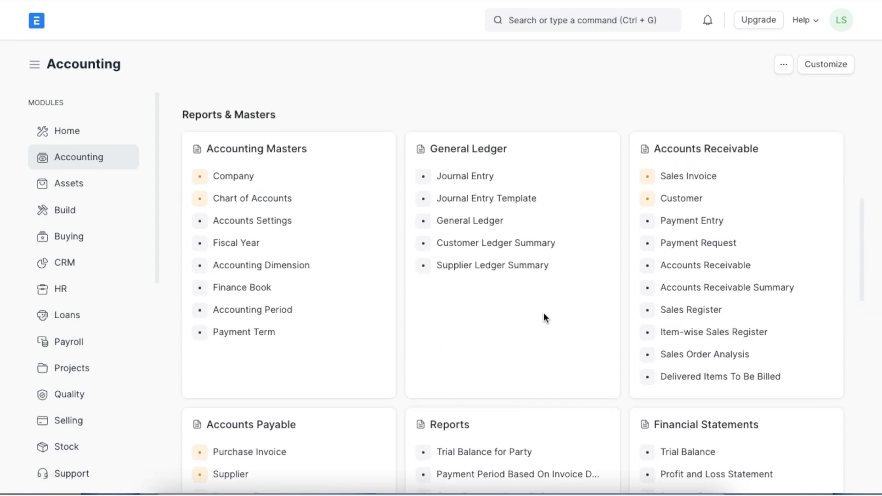
Start a new Accounting Dimension from the Accounting Dimension list.
click(542, 17)
text(a)
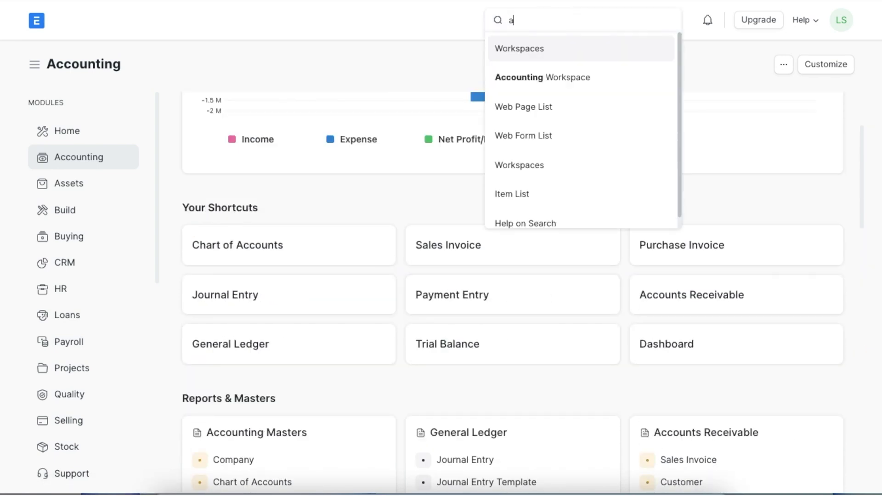
text(ccou)
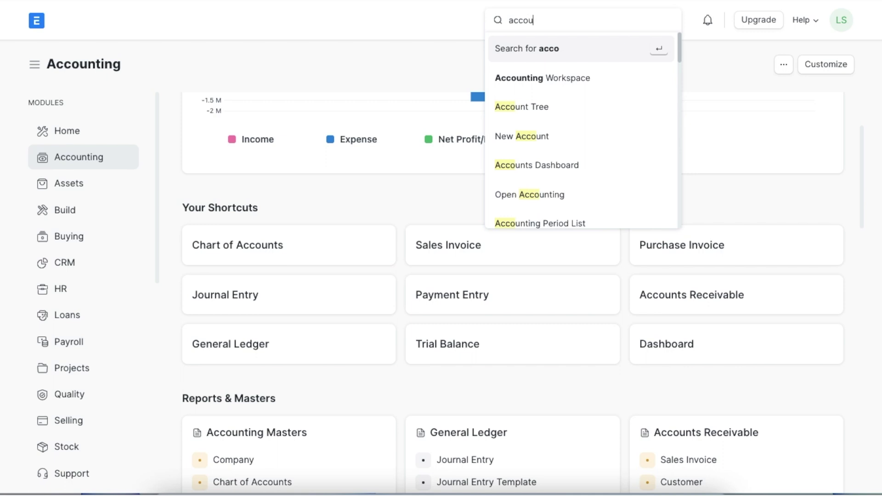
text(nting d)
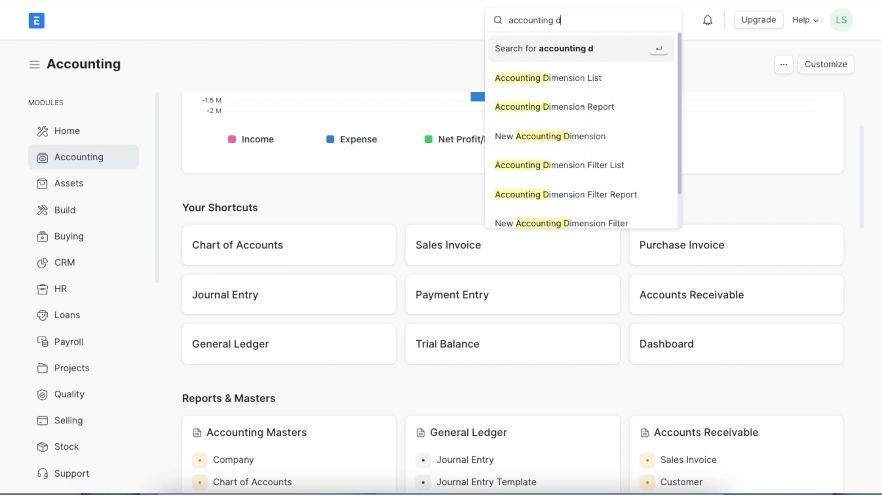
click(545, 79)
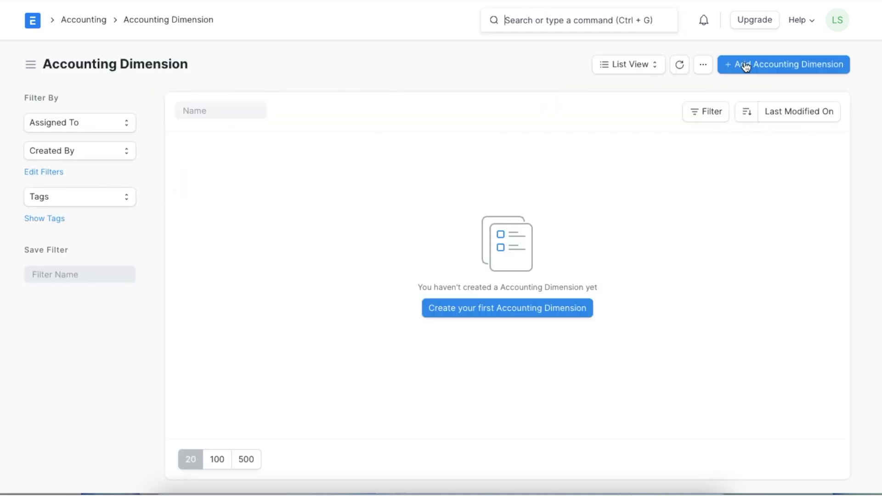
click(745, 65)
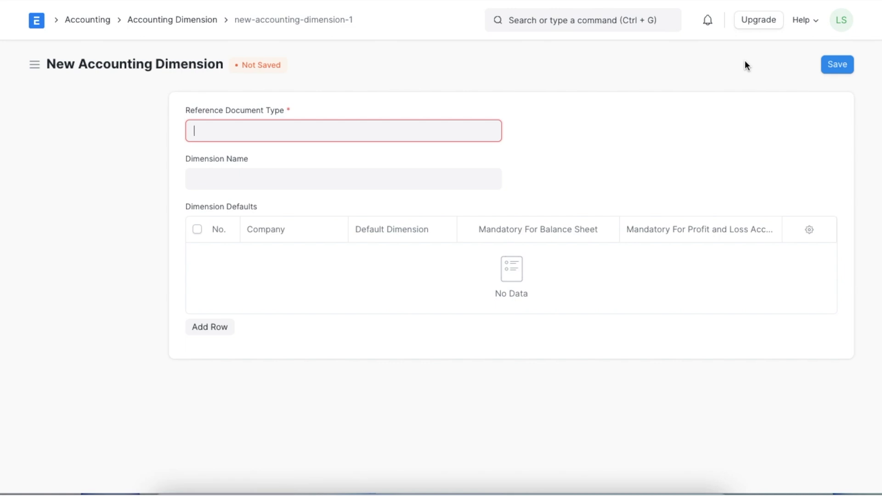
click(528, 141)
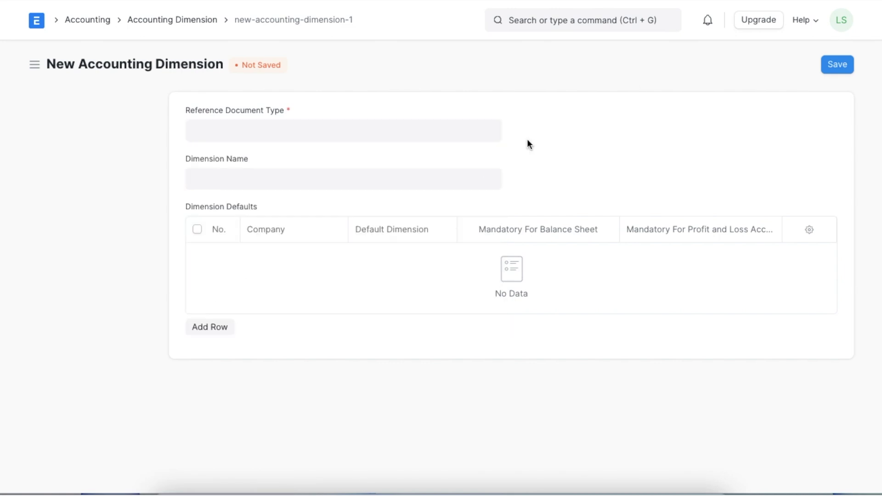
Set Reference Document Type to Branch and rename the dimension to Branches.
click(478, 131)
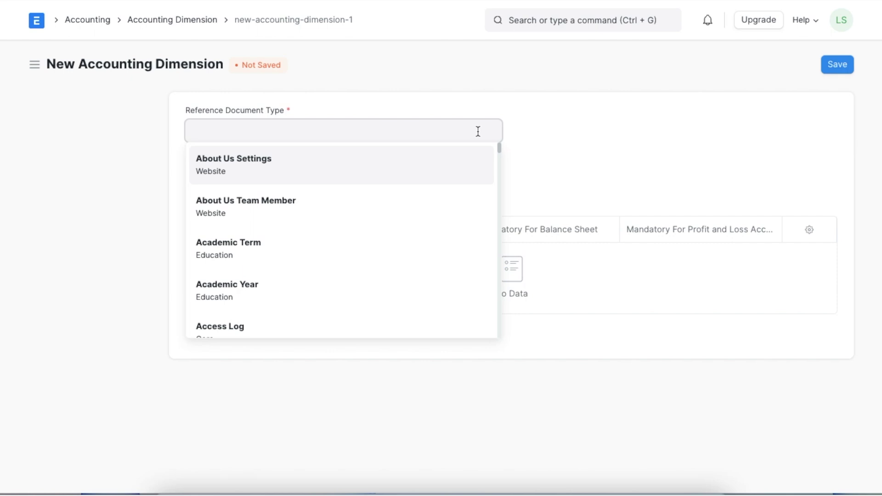
scroll(415, 220, down, 5)
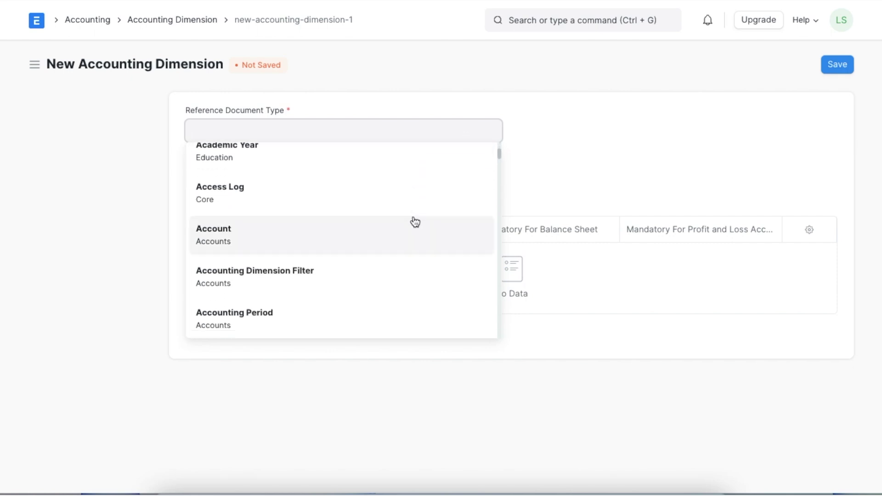
scroll(415, 221, down, 6)
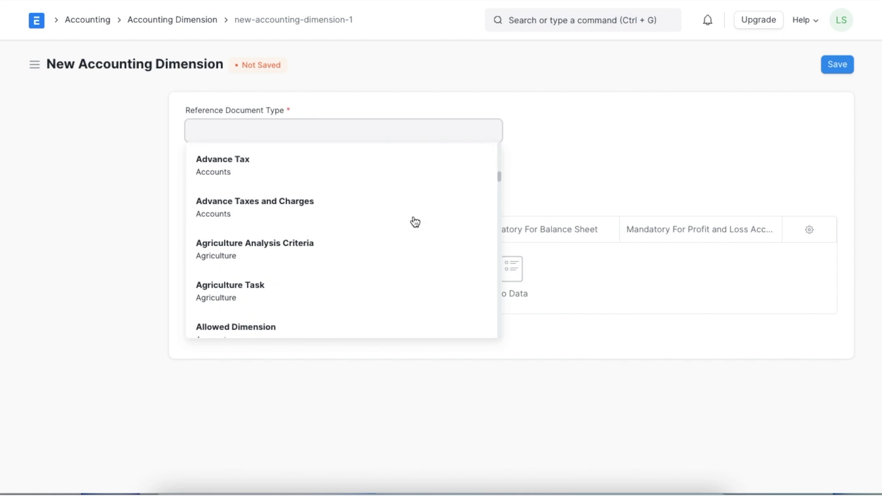
scroll(415, 222, down, 4)
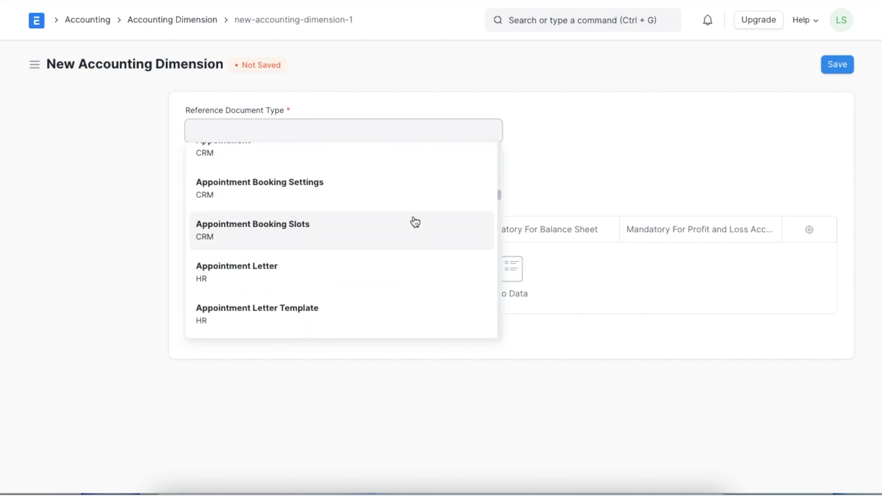
text(bra)
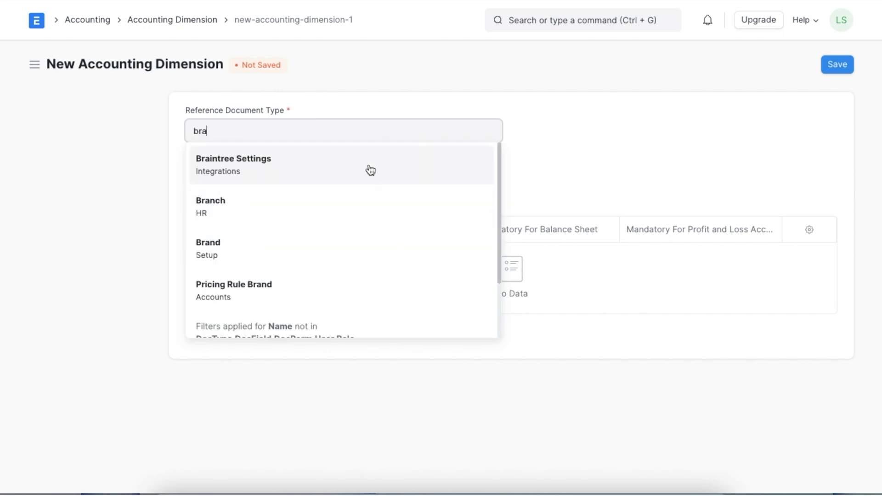
click(344, 198)
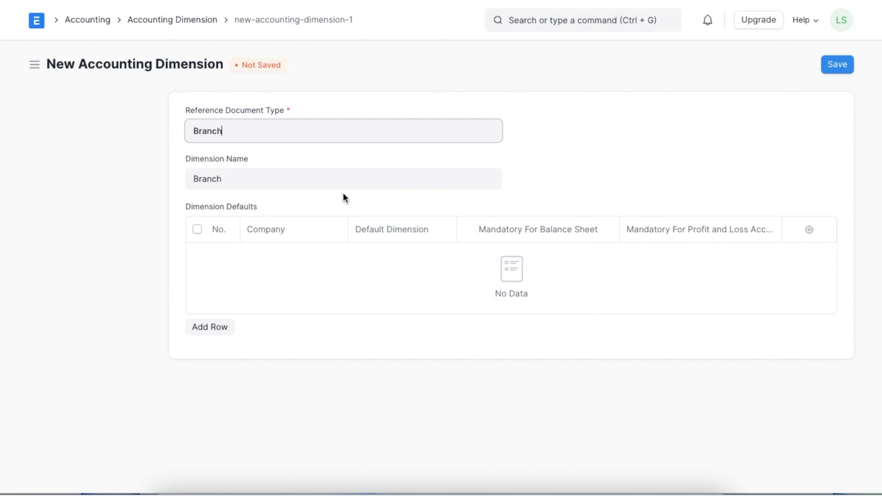
click(300, 177)
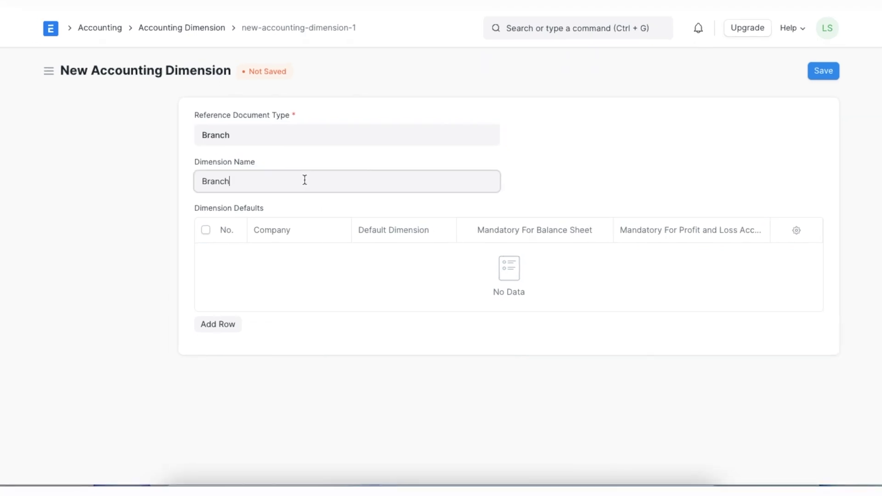
text(es)
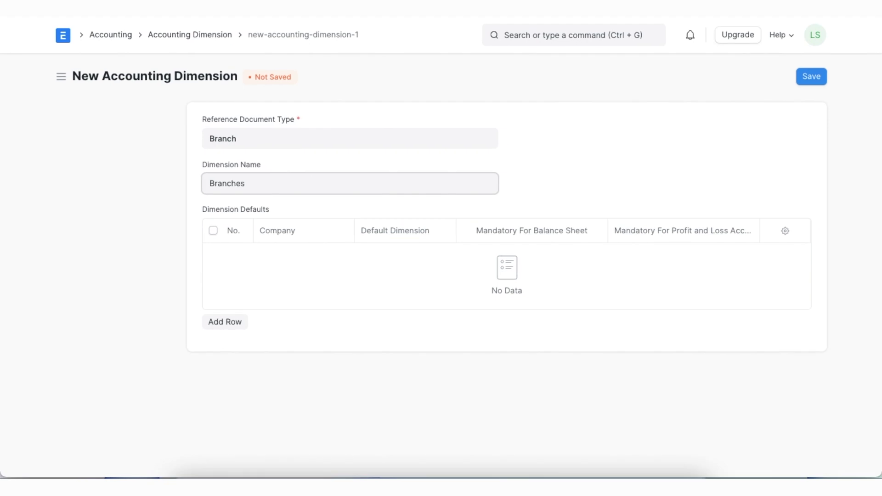
click(492, 394)
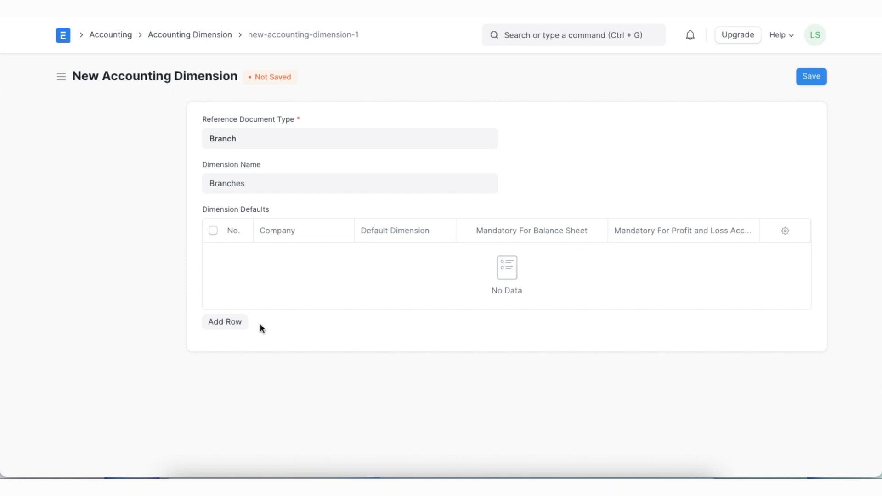
Add a Chicago default row, mandatory for both balance sheet and profit and loss.
click(223, 329)
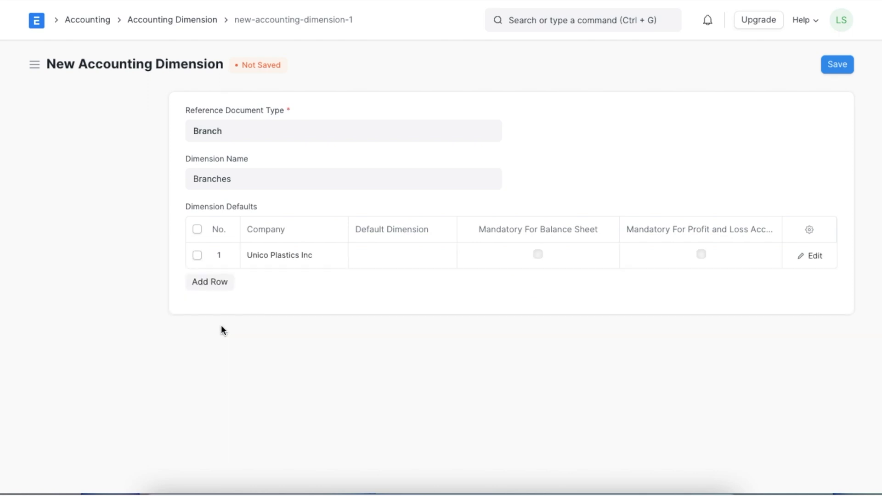
click(391, 258)
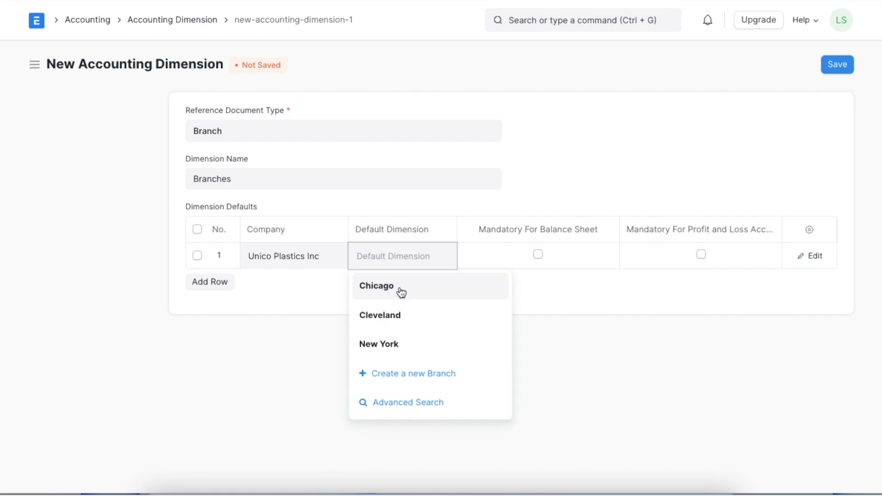
click(401, 292)
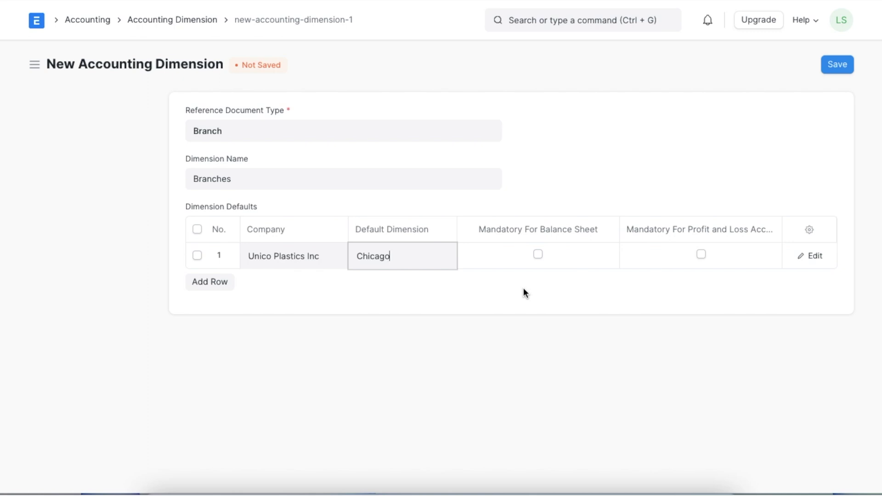
click(539, 255)
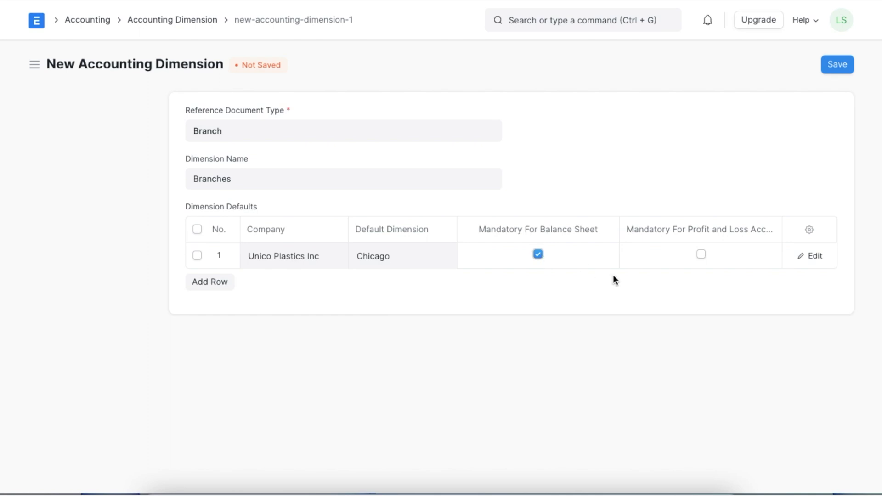
click(701, 254)
Add a Cleveland default row mandatory for profit and loss, and save the dimension.
click(221, 287)
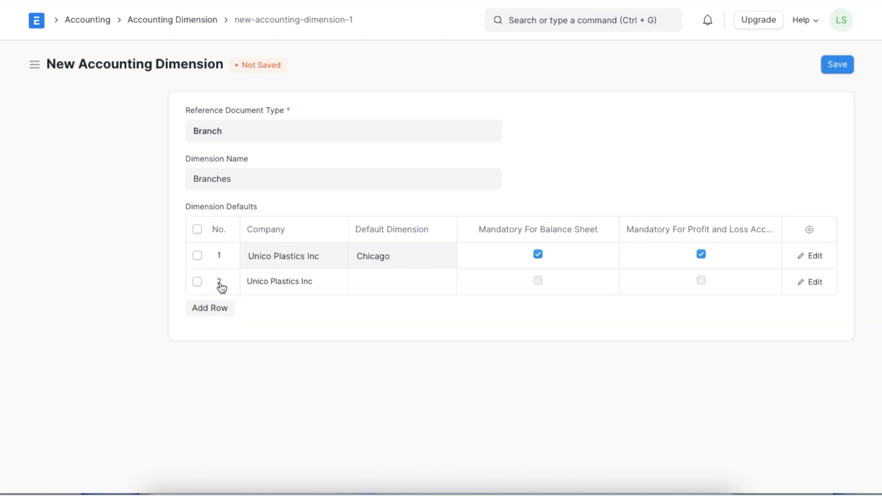
click(375, 286)
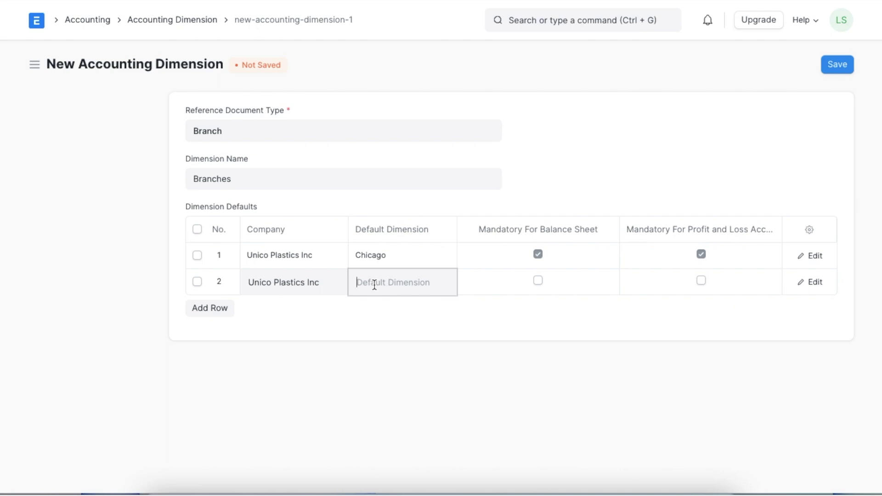
click(387, 341)
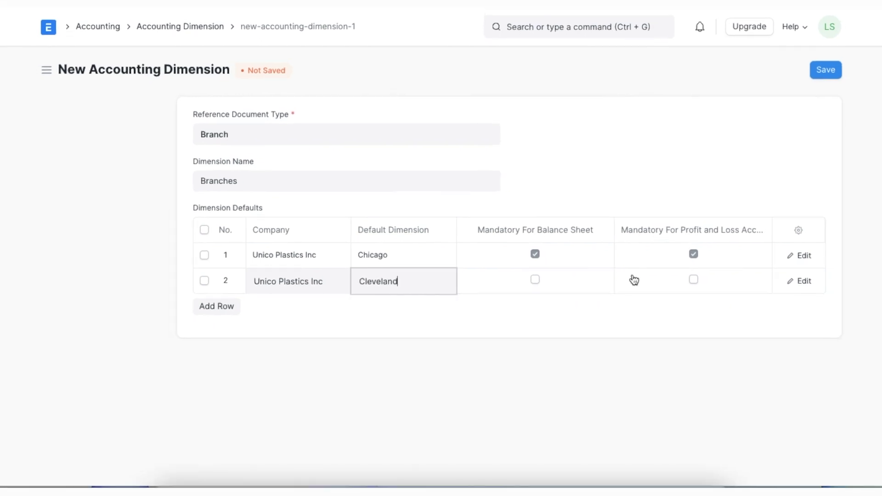
click(694, 280)
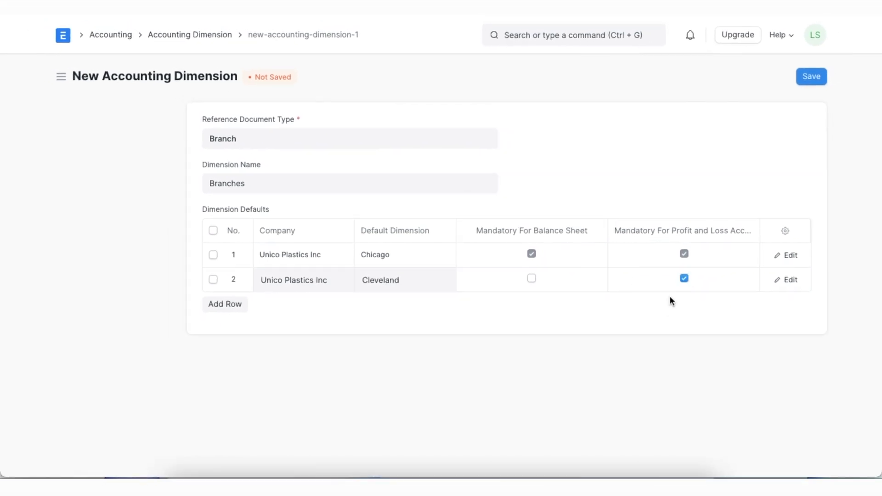
click(807, 76)
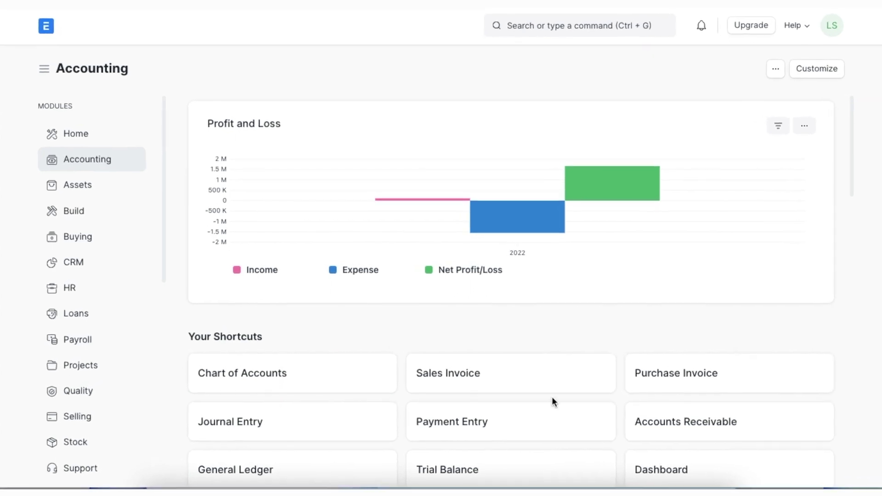
Create a new sales invoice for customer Extreme Inc.
click(580, 23)
text(sales in)
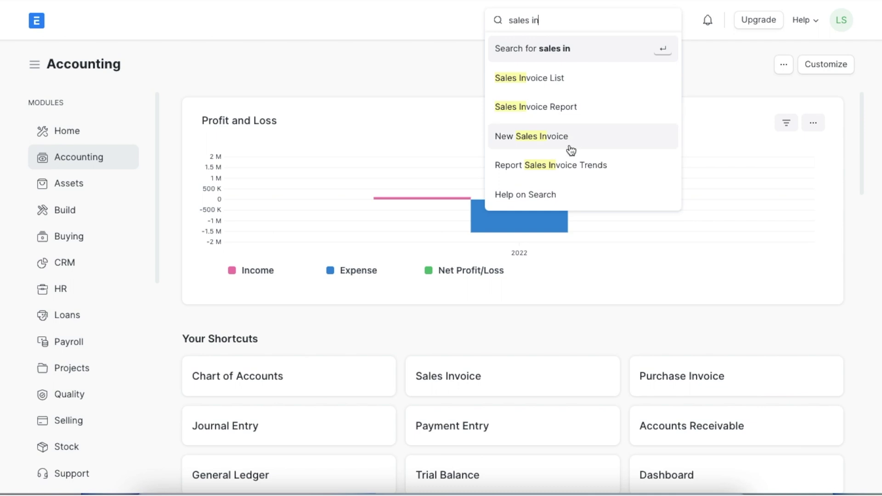
click(571, 150)
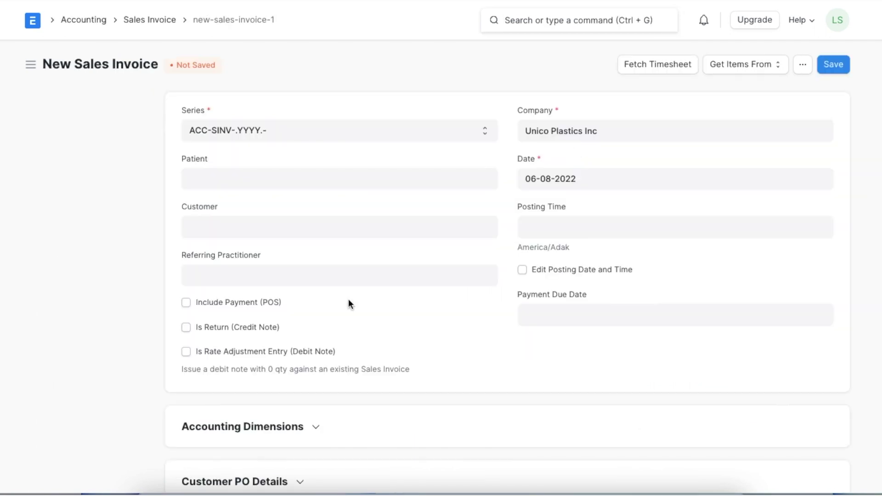
click(338, 222)
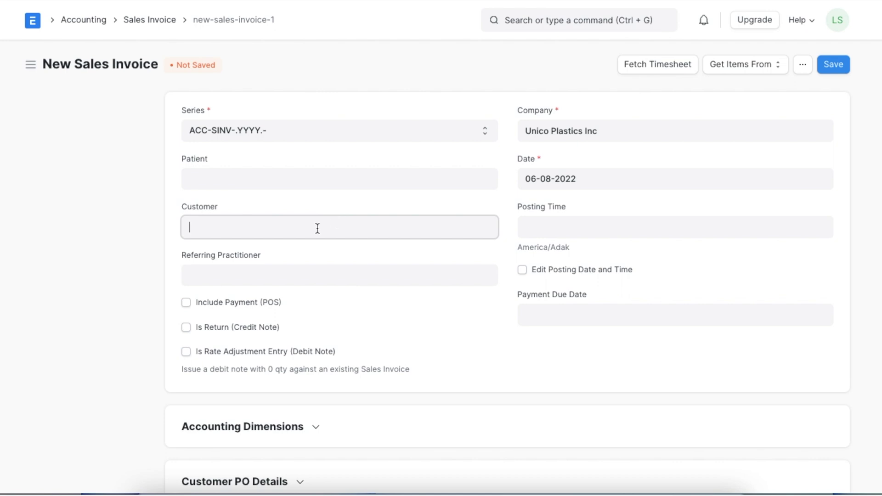
click(257, 303)
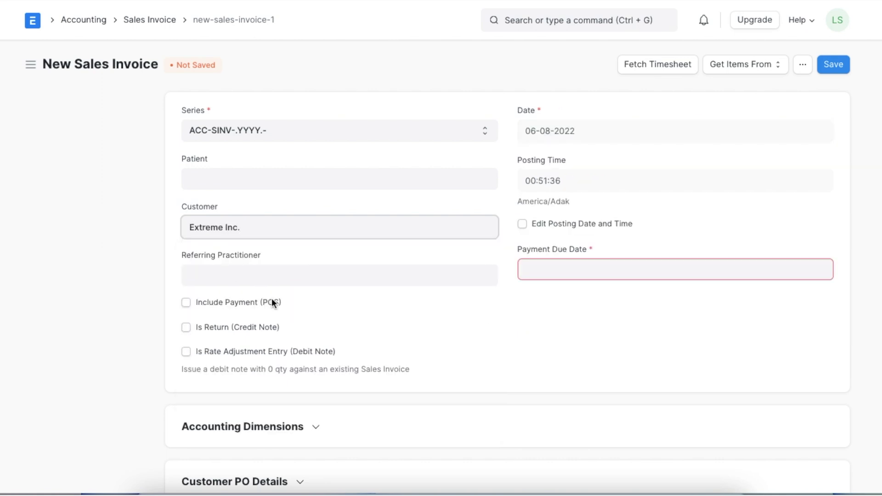
Expand the invoice's Accounting Dimensions to confirm Branches defaults to Cleveland.
scroll(359, 329, down, 9)
scroll(359, 321, up, 9)
scroll(337, 275, down, 2)
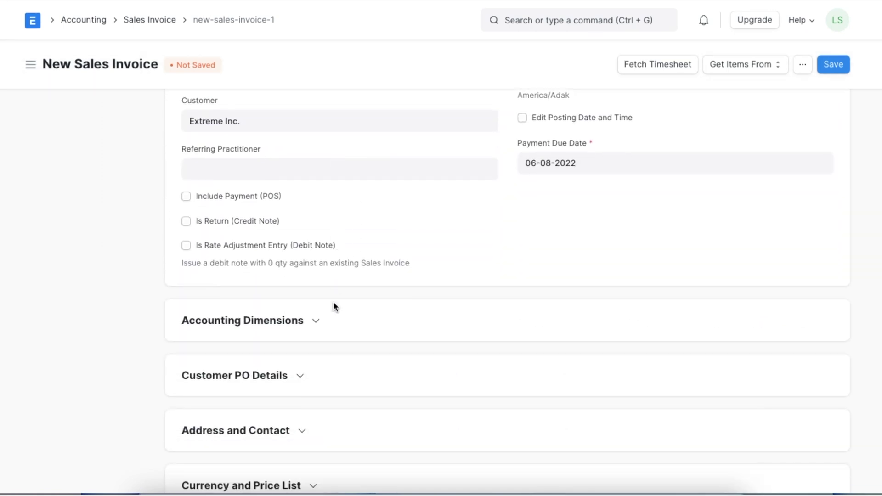
click(320, 324)
click(315, 324)
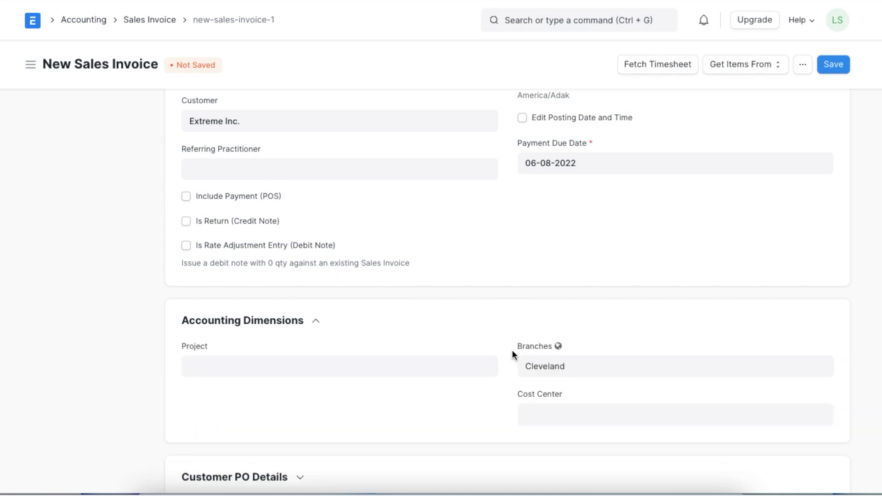
scroll(519, 358, down, 9)
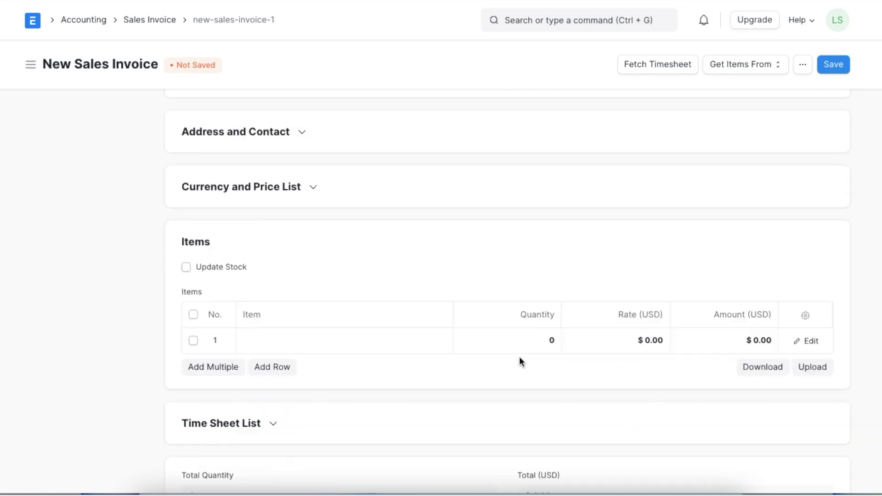
click(298, 320)
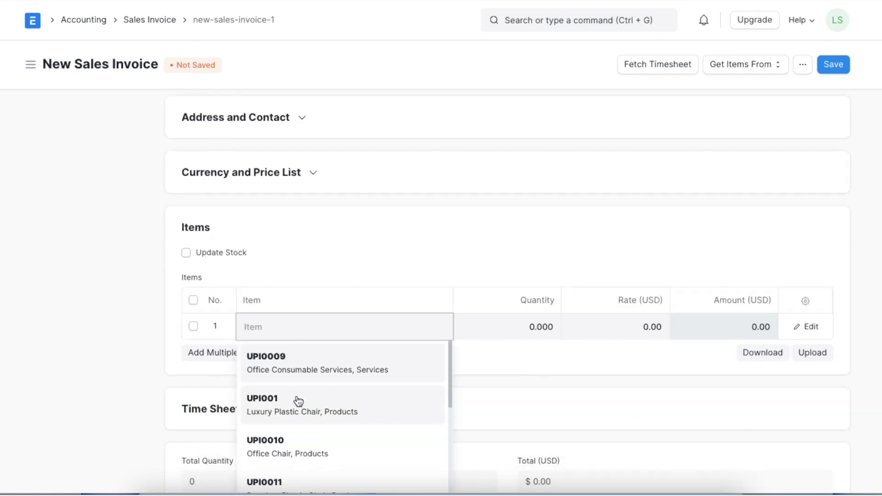
Add item UPI001 and check its row's Branches accounting dimension.
click(296, 403)
click(809, 328)
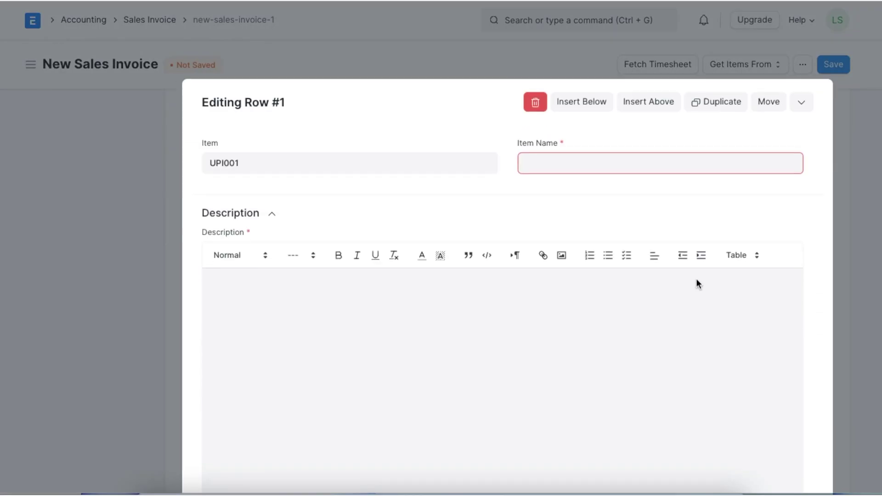
scroll(404, 286, down, 10)
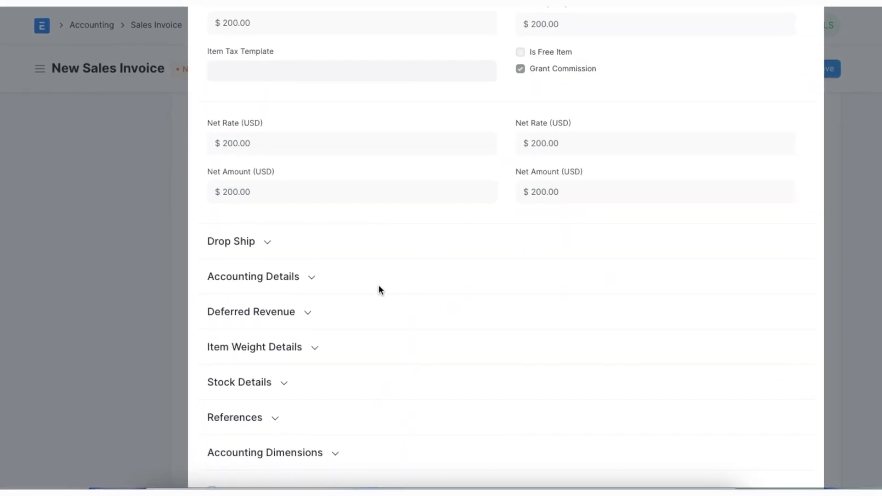
click(337, 454)
scroll(343, 407, down, 1)
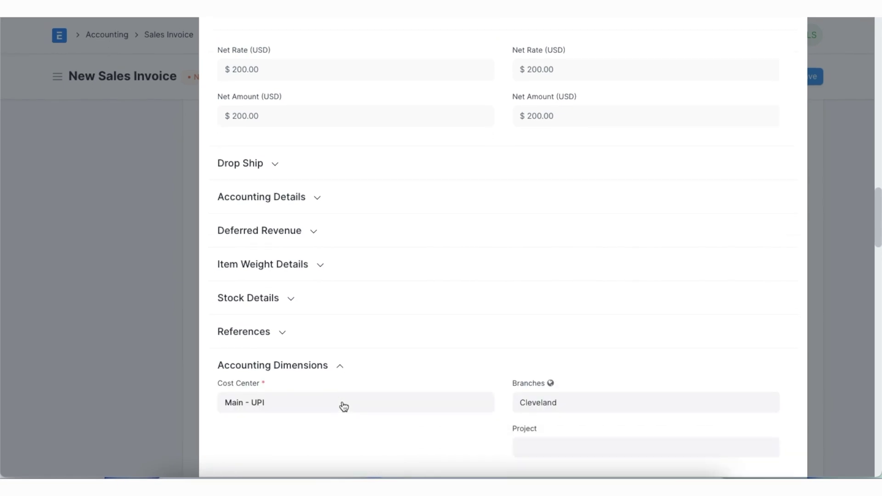
scroll(344, 407, down, 2)
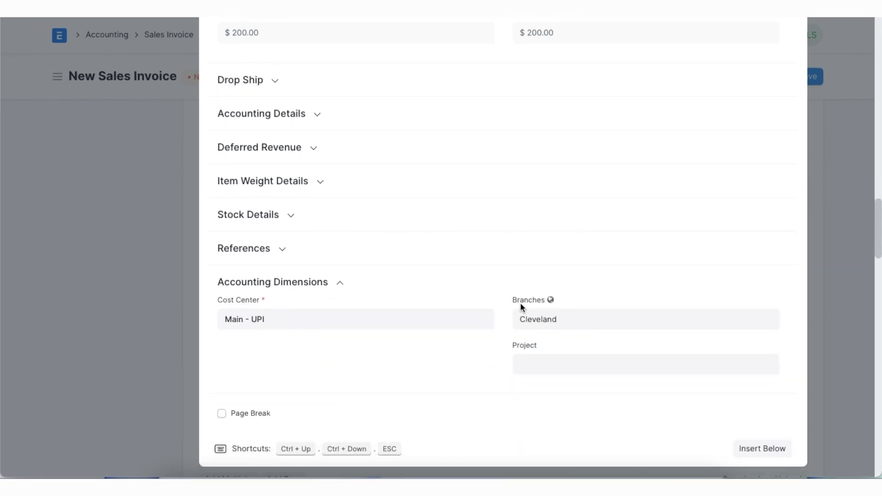
click(827, 213)
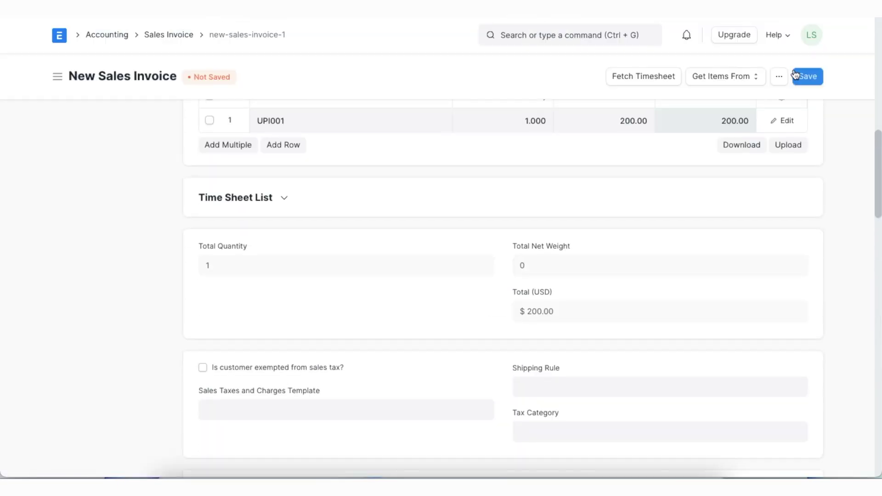
Save the sales invoice and submit it, confirming with Yes.
click(814, 76)
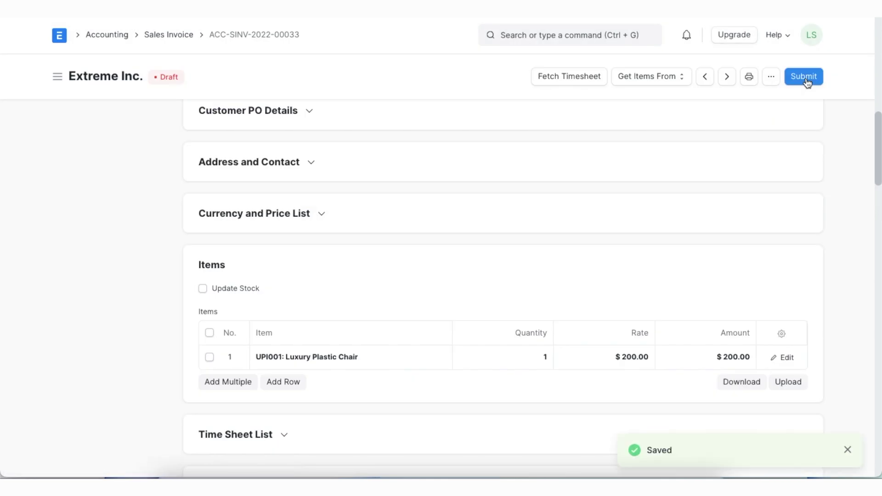
click(805, 78)
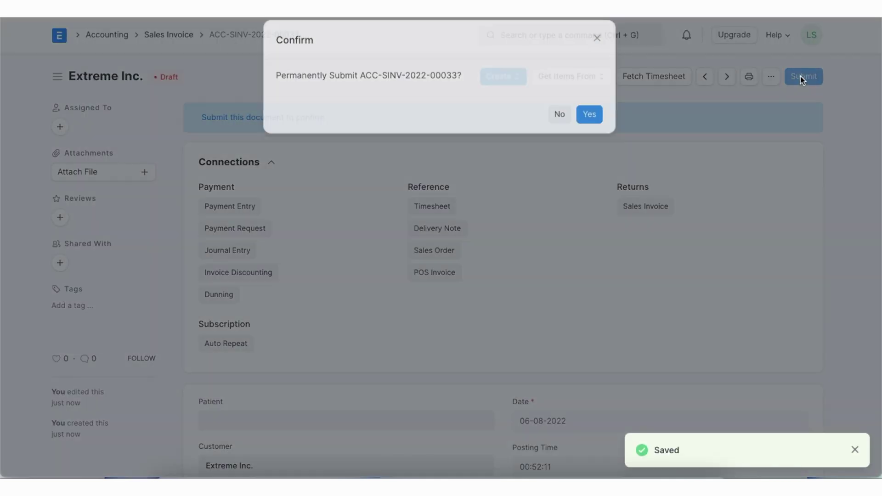
click(587, 127)
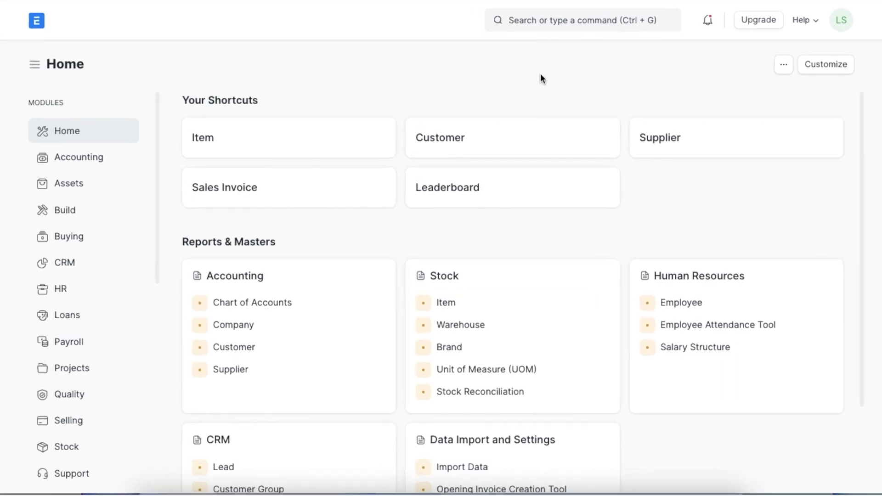
Open the General Ledger report and set its Branches filter to Cleveland.
click(542, 24)
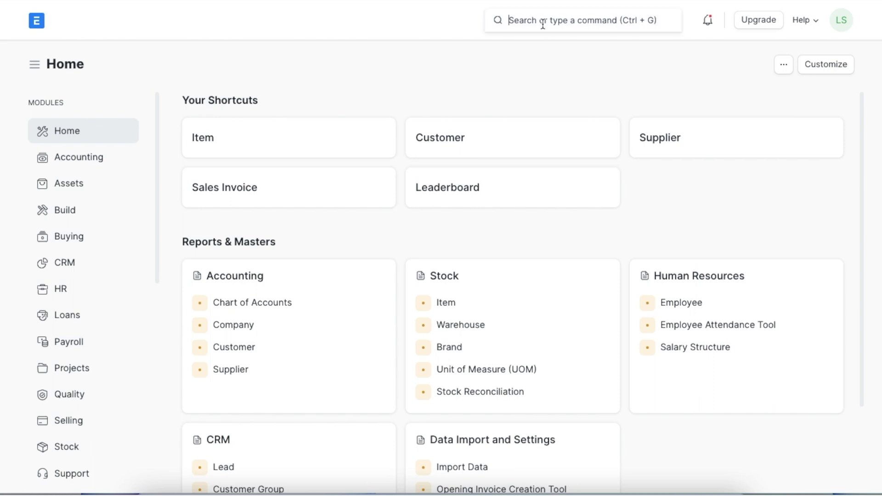
text(gener)
text(a)
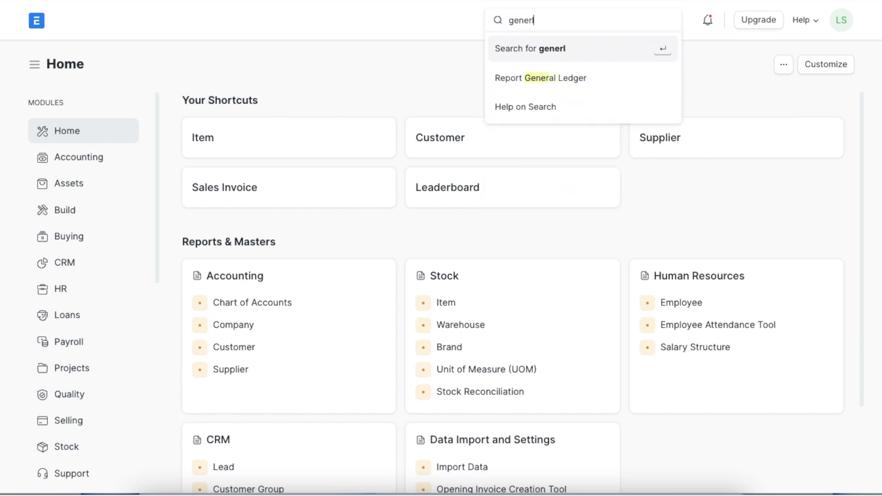
click(540, 78)
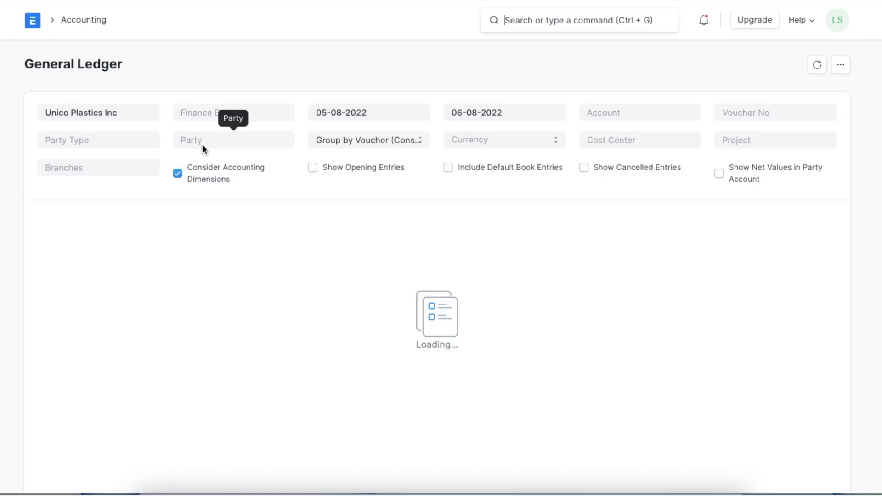
click(124, 170)
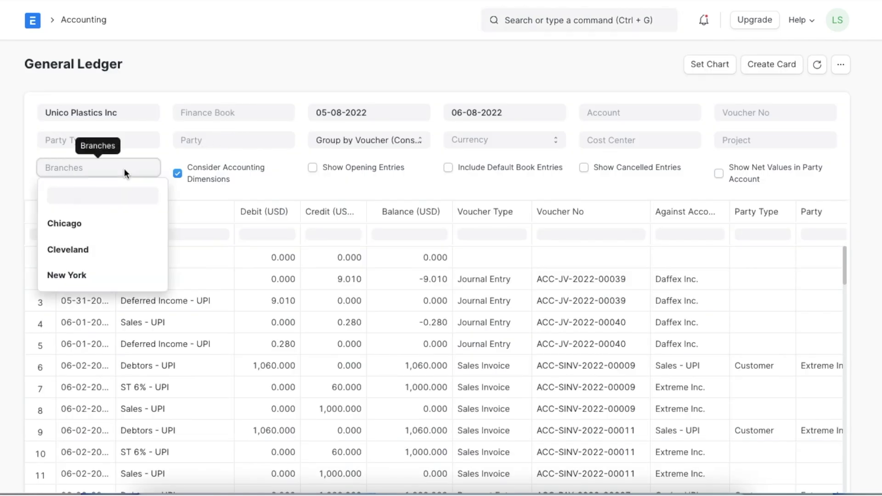
click(92, 255)
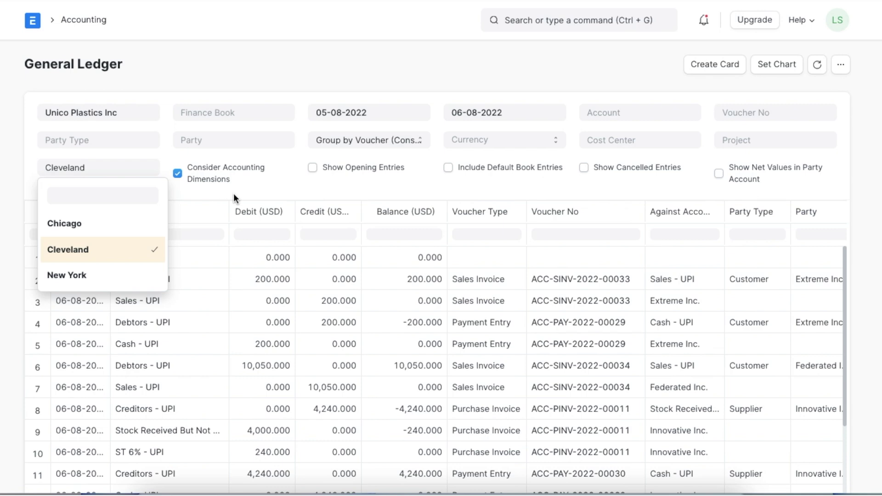